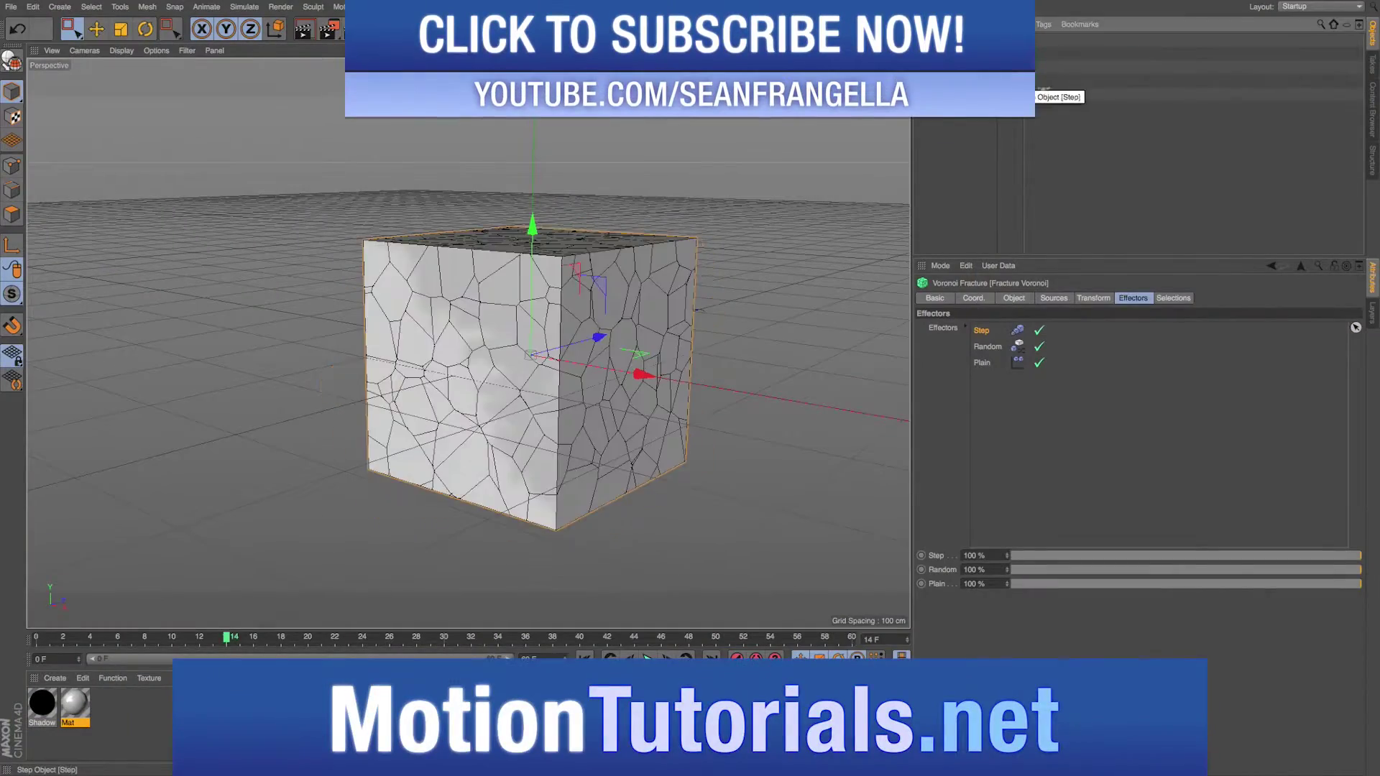
Step: Inspect the Step effector and the fracture object's effector list, orbiting around the scattered fragments
{"action": "left_click", "coordinate": [1043, 92]}
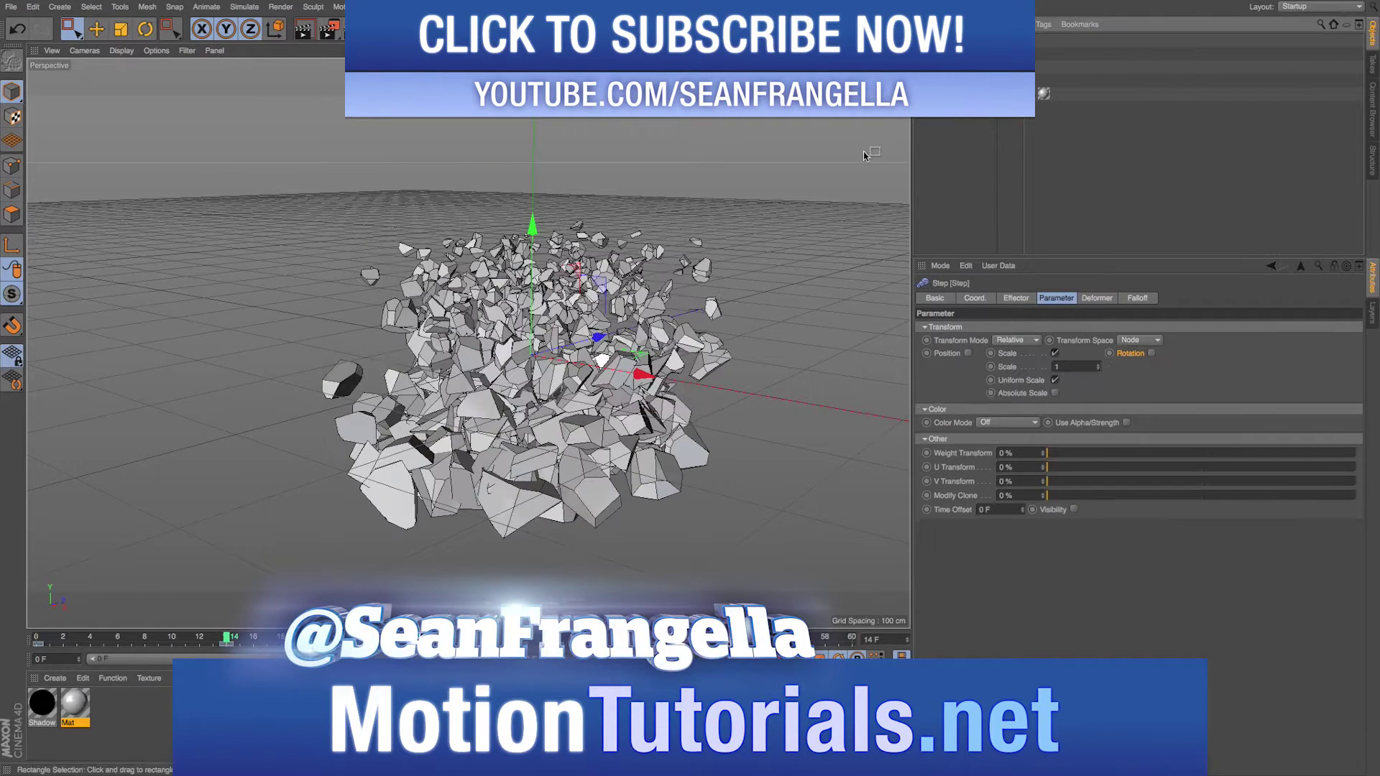
{"action": "left_click_drag", "start_coordinate": [864, 155], "coordinate": [748, 167], "text": "alt"}
{"action": "left_click", "coordinate": [992, 175]}
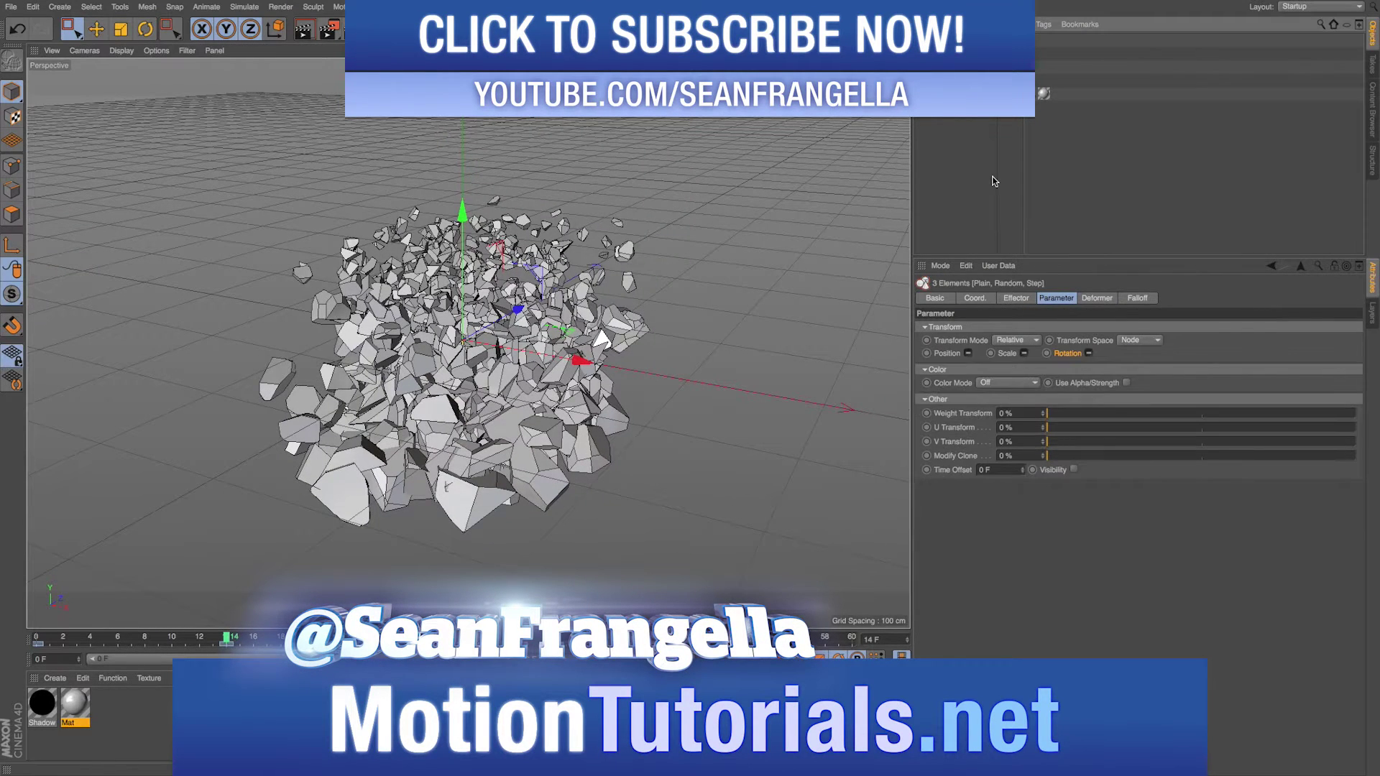
{"action": "left_click", "coordinate": [965, 80]}
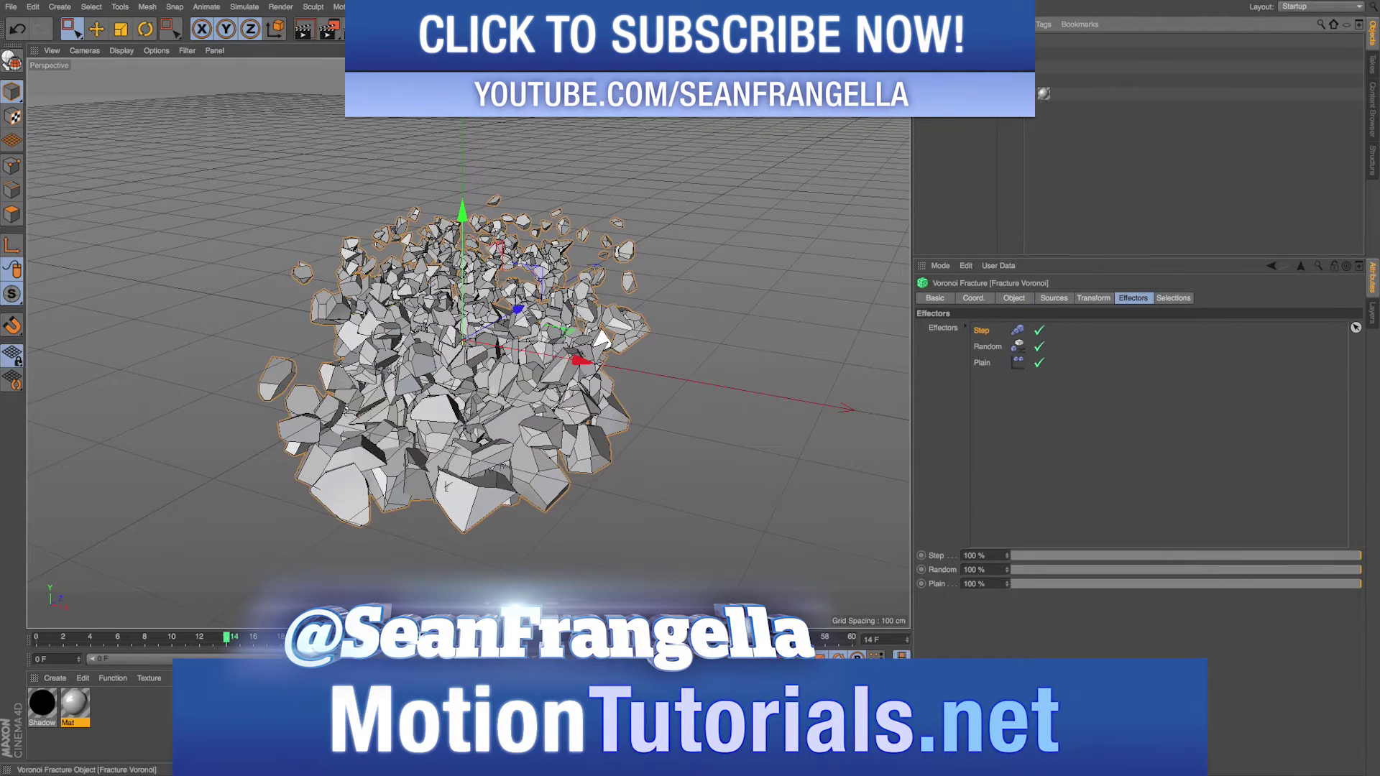
Step: Browse the MoGraph Effector menu without adding anything, then select the Voronoi Fracture object
{"action": "left_click", "coordinate": [403, 6]}
{"action": "mouse_move", "coordinate": [432, 26]}
{"action": "left_click", "coordinate": [539, 149]}
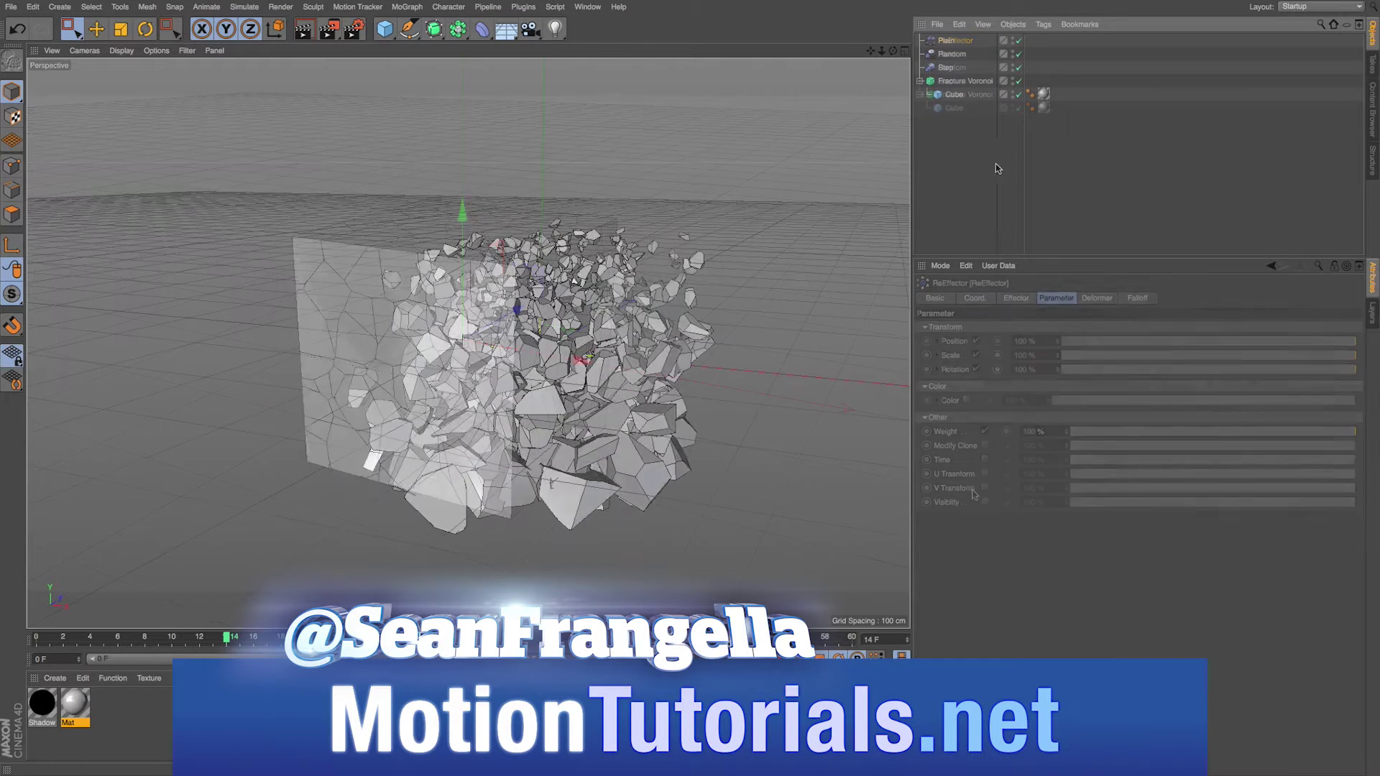
{"action": "left_click", "coordinate": [407, 7]}
{"action": "mouse_move", "coordinate": [438, 27]}
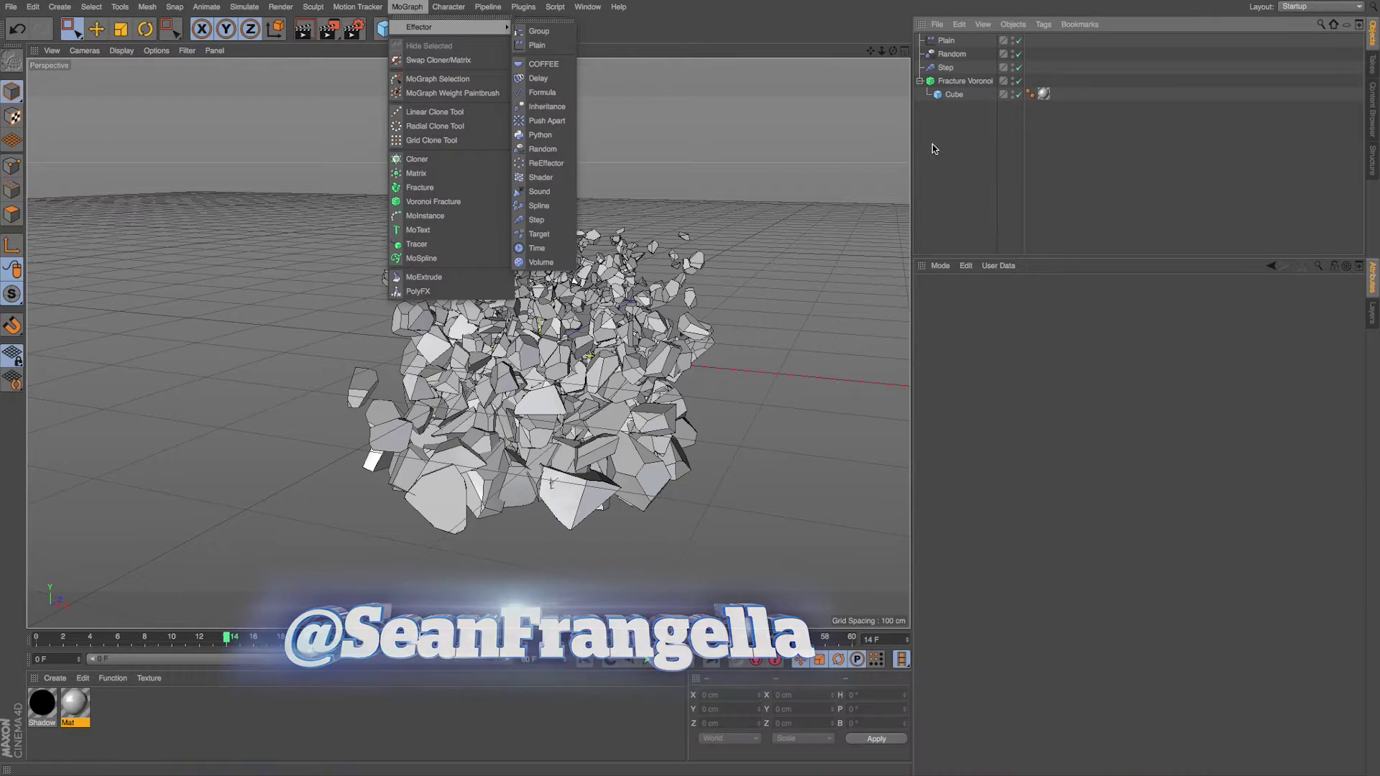
{"action": "left_click", "coordinate": [973, 132]}
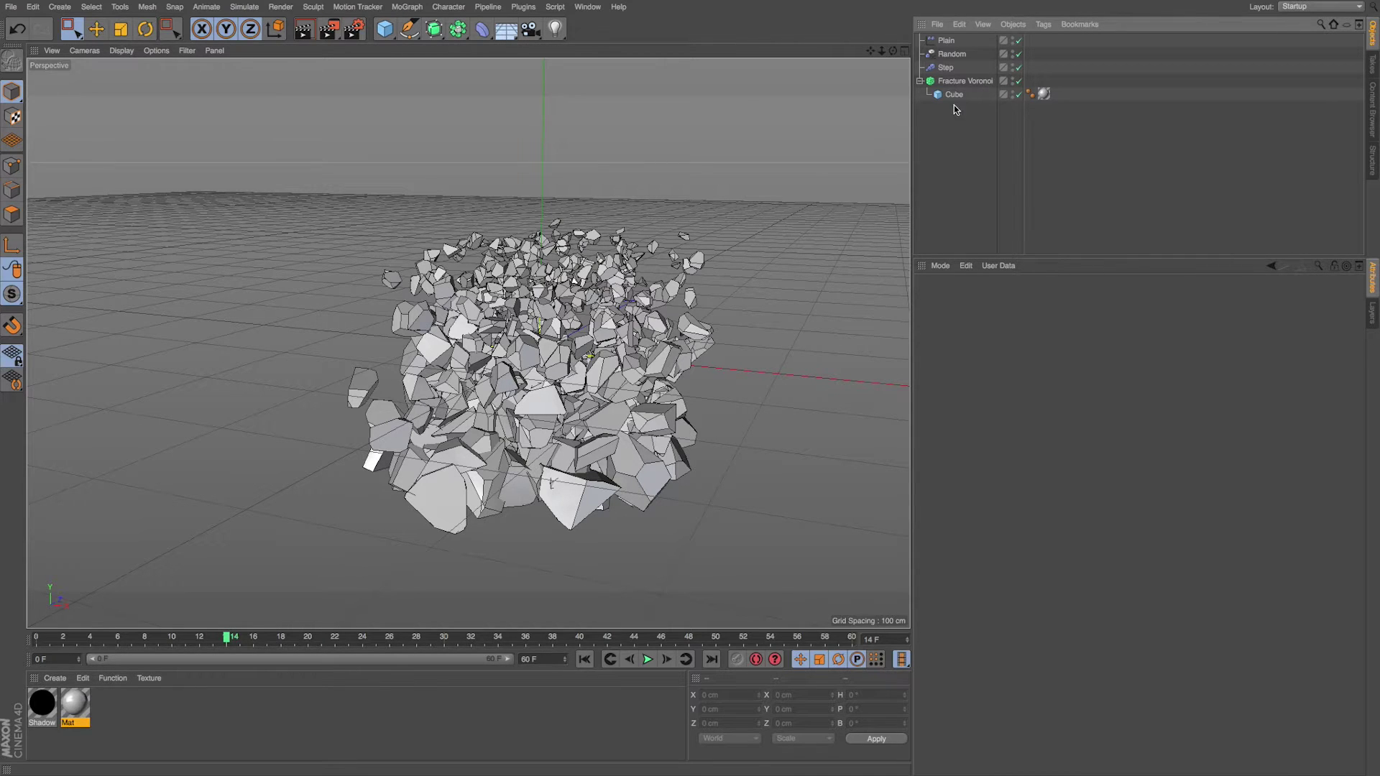
{"action": "left_click", "coordinate": [947, 82]}
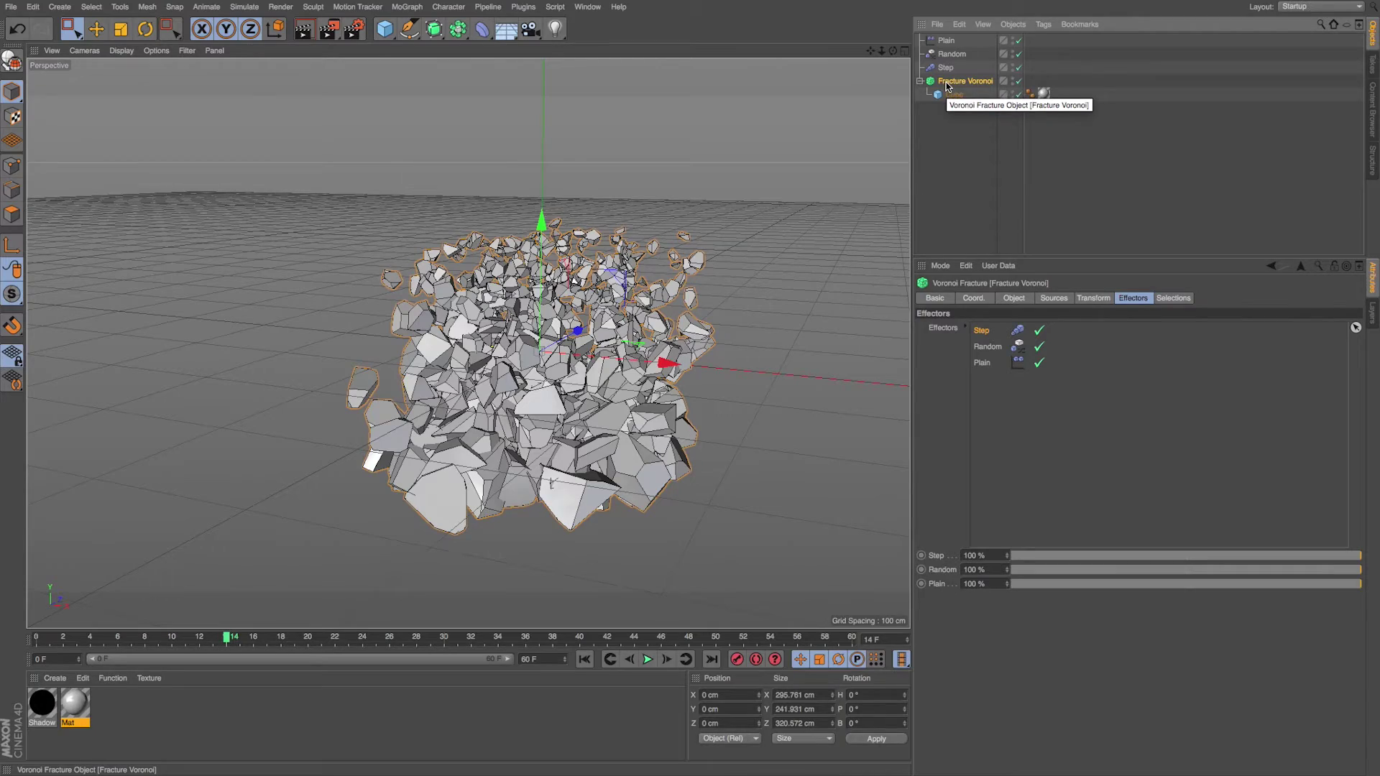
{"action": "left_click_drag", "start_coordinate": [791, 118], "coordinate": [801, 145], "text": "alt"}
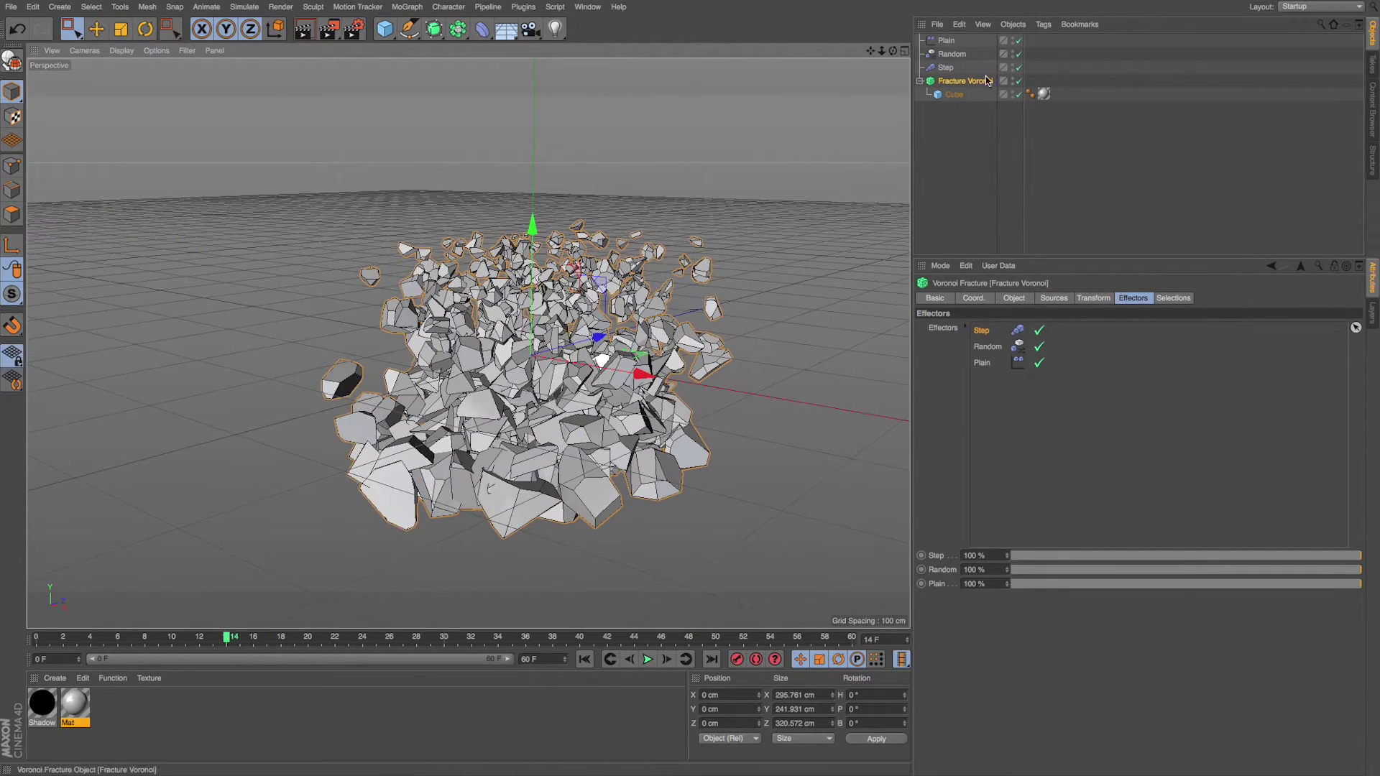
{"action": "left_click_drag", "start_coordinate": [1019, 40], "coordinate": [1018, 54]}
{"action": "left_click", "coordinate": [1019, 68]}
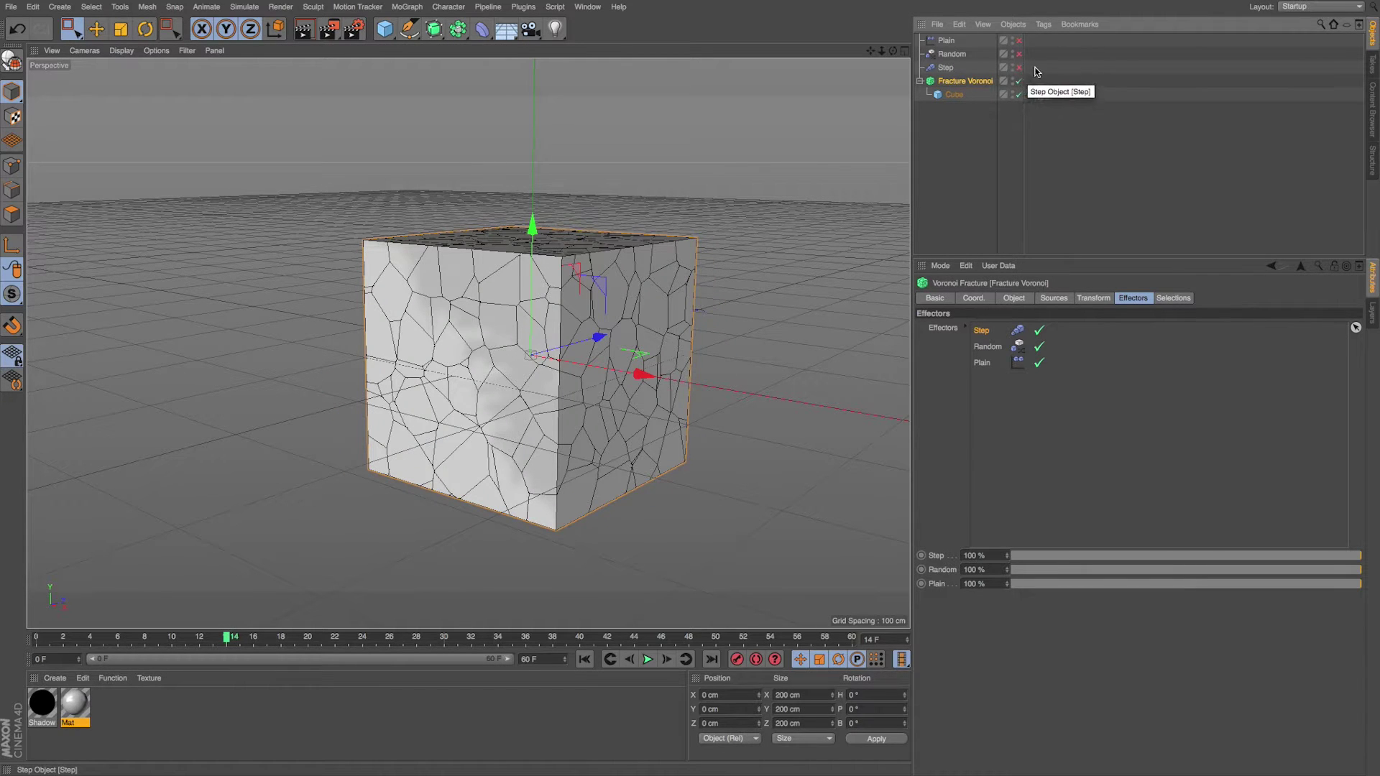
{"action": "left_click", "coordinate": [1019, 40]}
{"action": "left_click", "coordinate": [948, 40]}
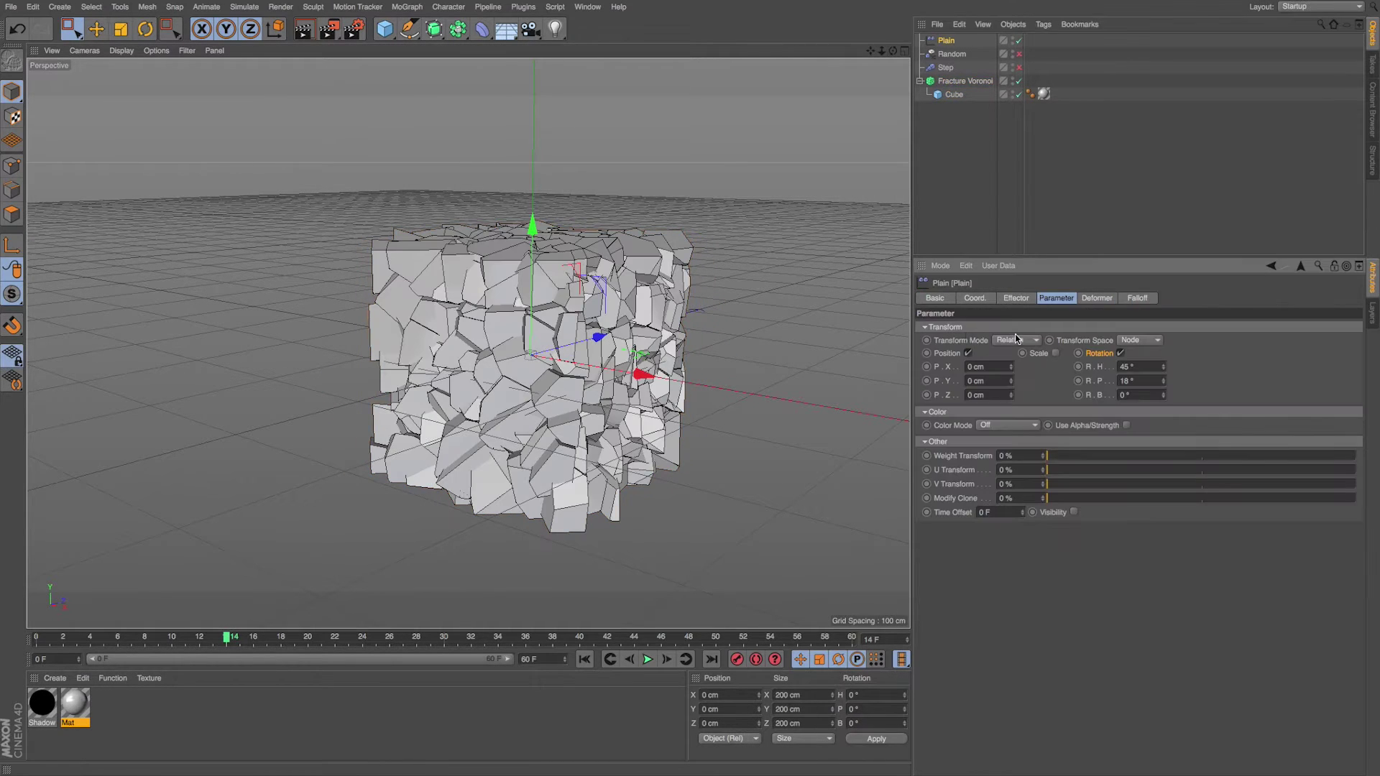
{"action": "left_click", "coordinate": [1019, 54]}
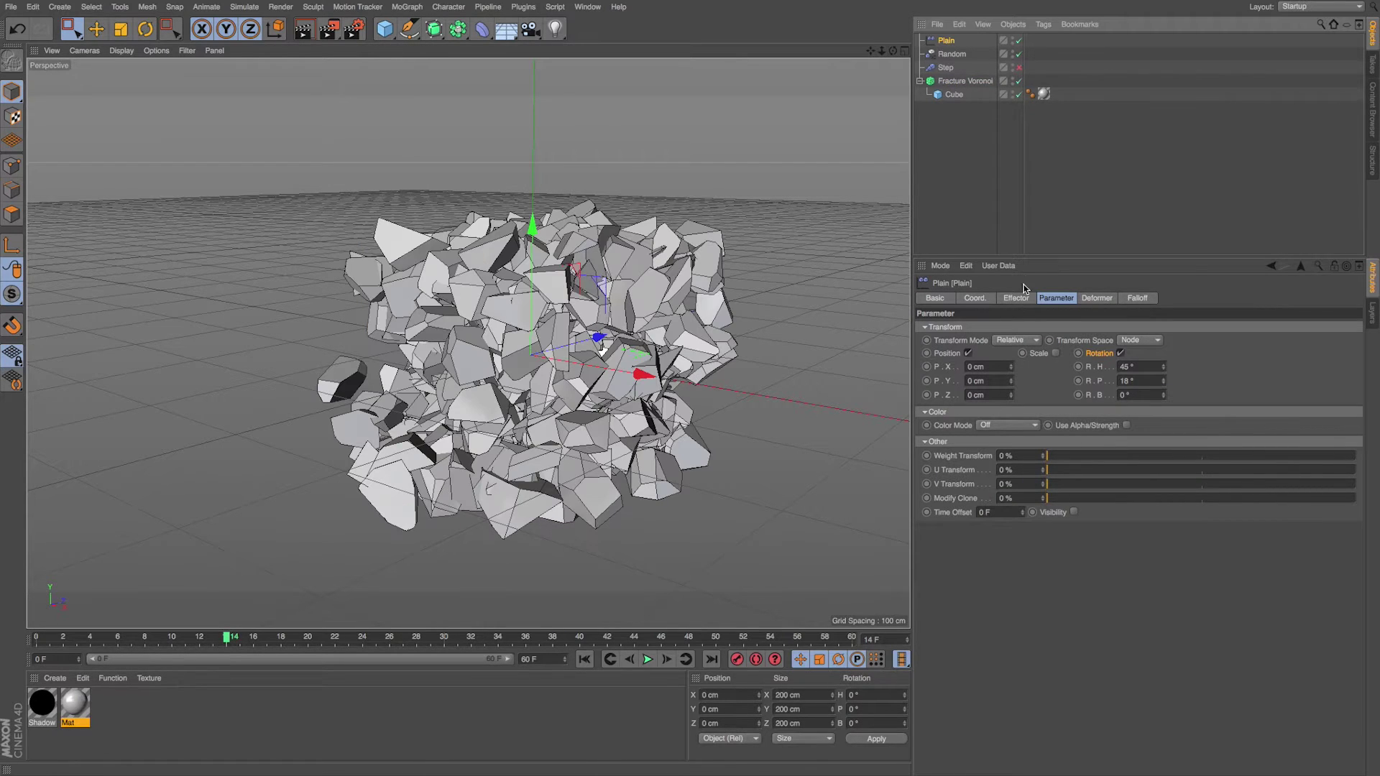
{"action": "left_click", "coordinate": [952, 53]}
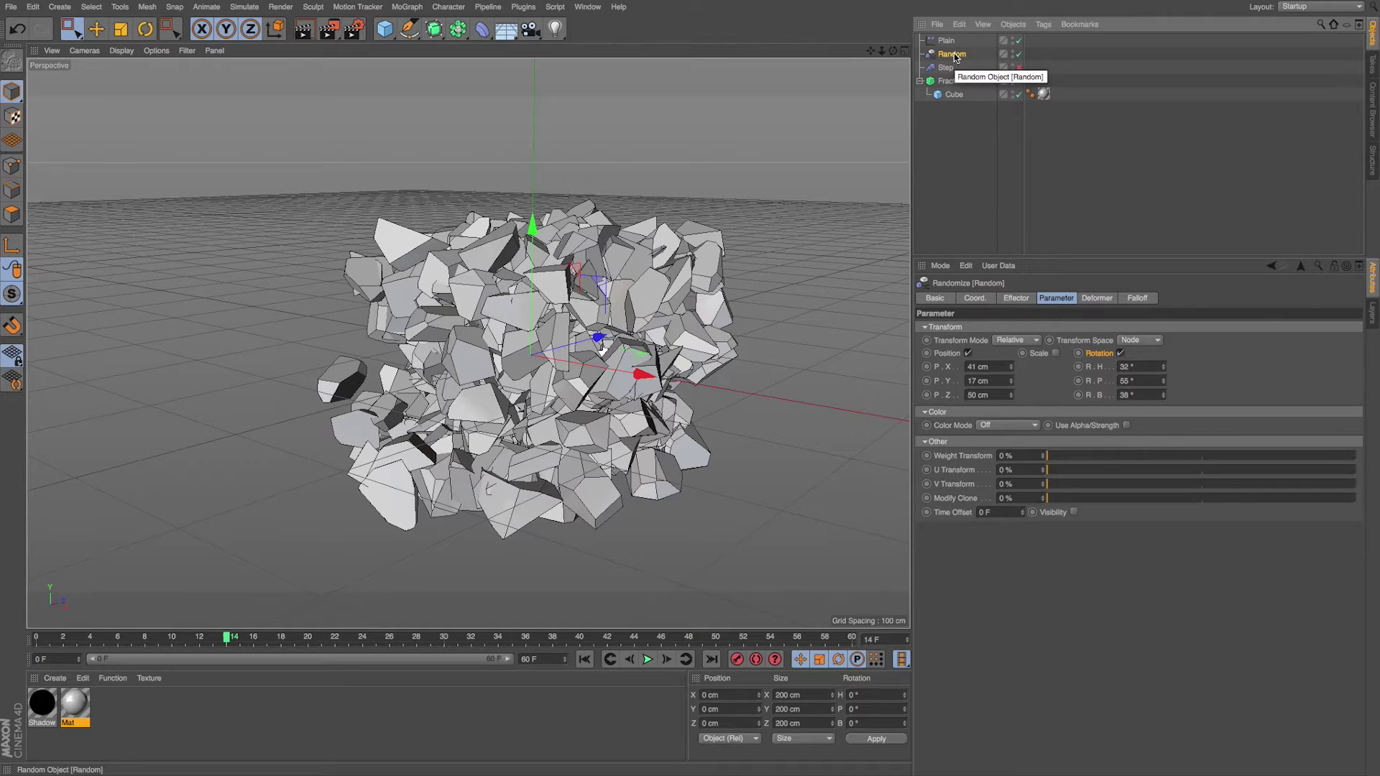
{"action": "left_click", "coordinate": [1020, 67]}
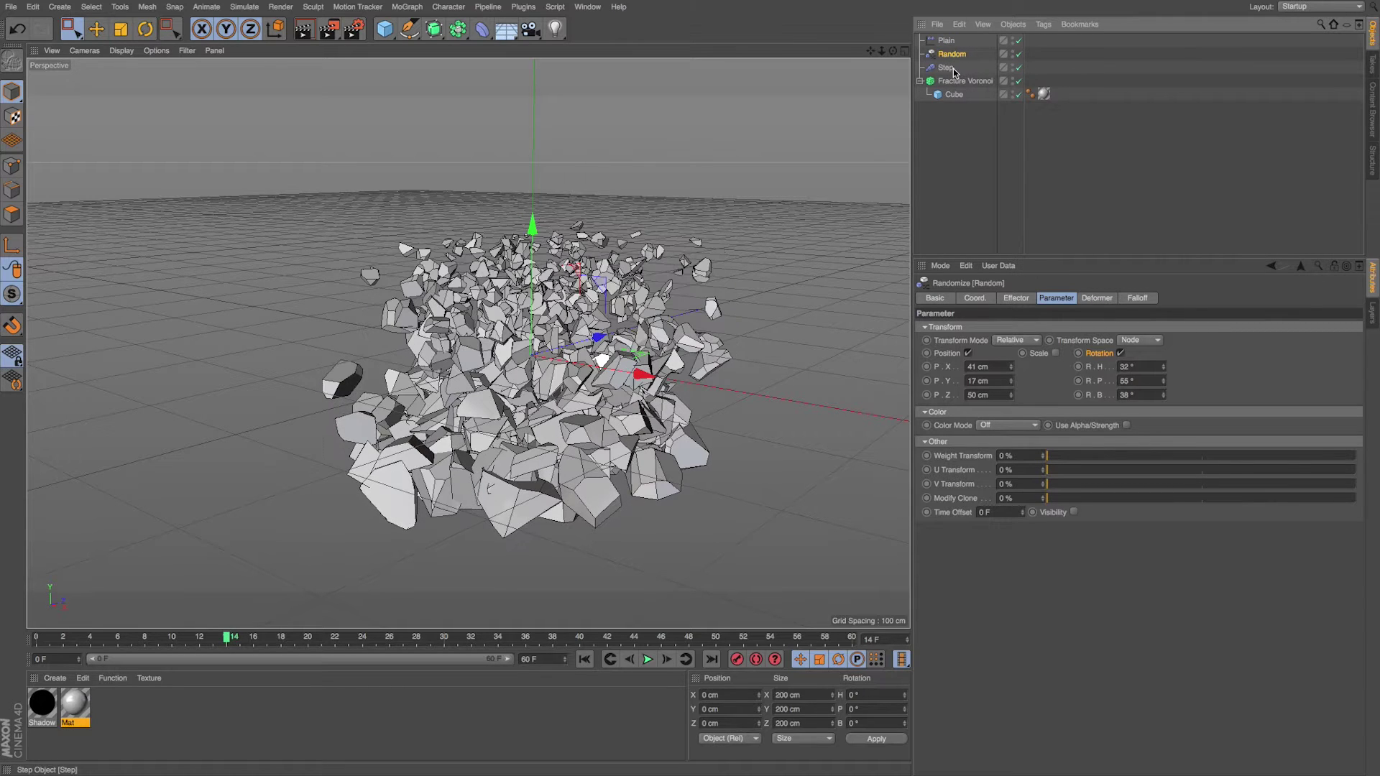
{"action": "left_click", "coordinate": [949, 68]}
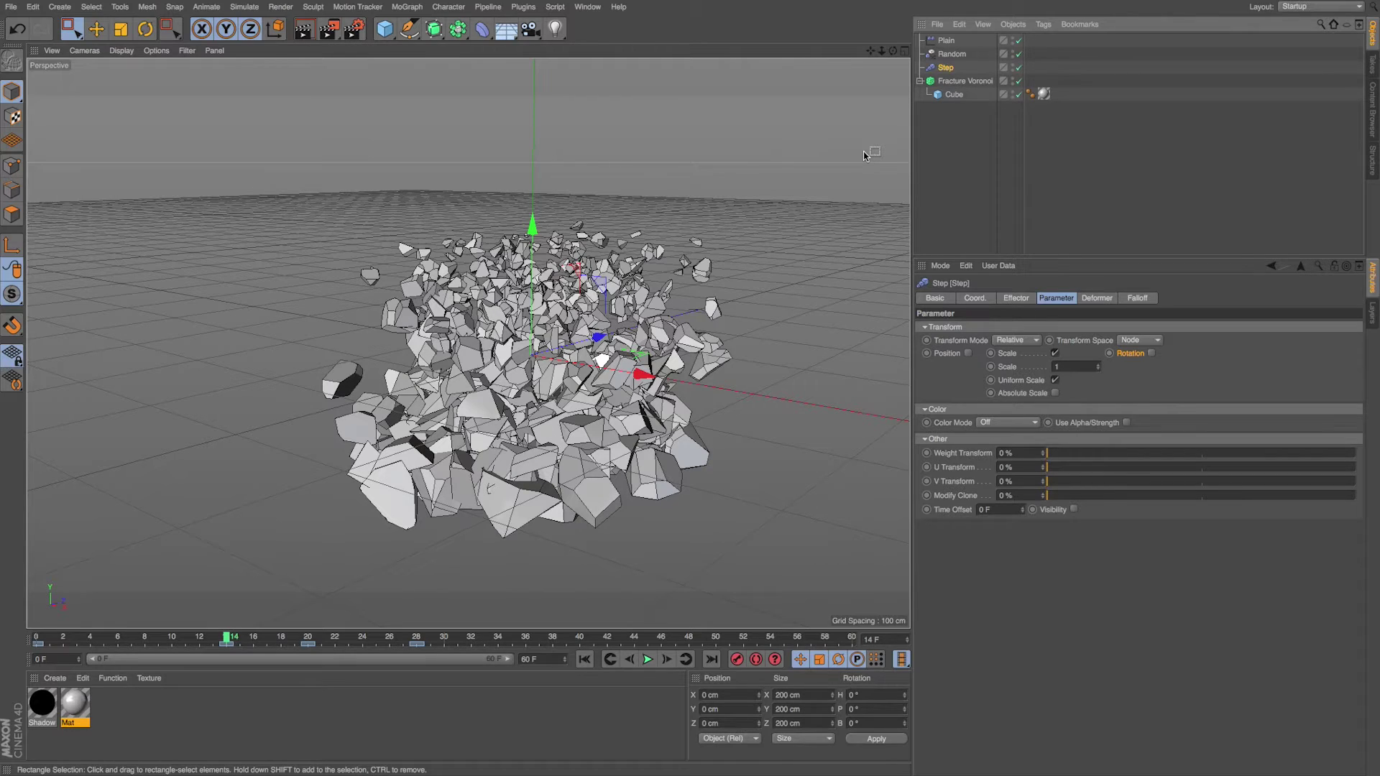
{"action": "left_click_drag", "start_coordinate": [801, 169], "coordinate": [762, 209], "text": "alt"}
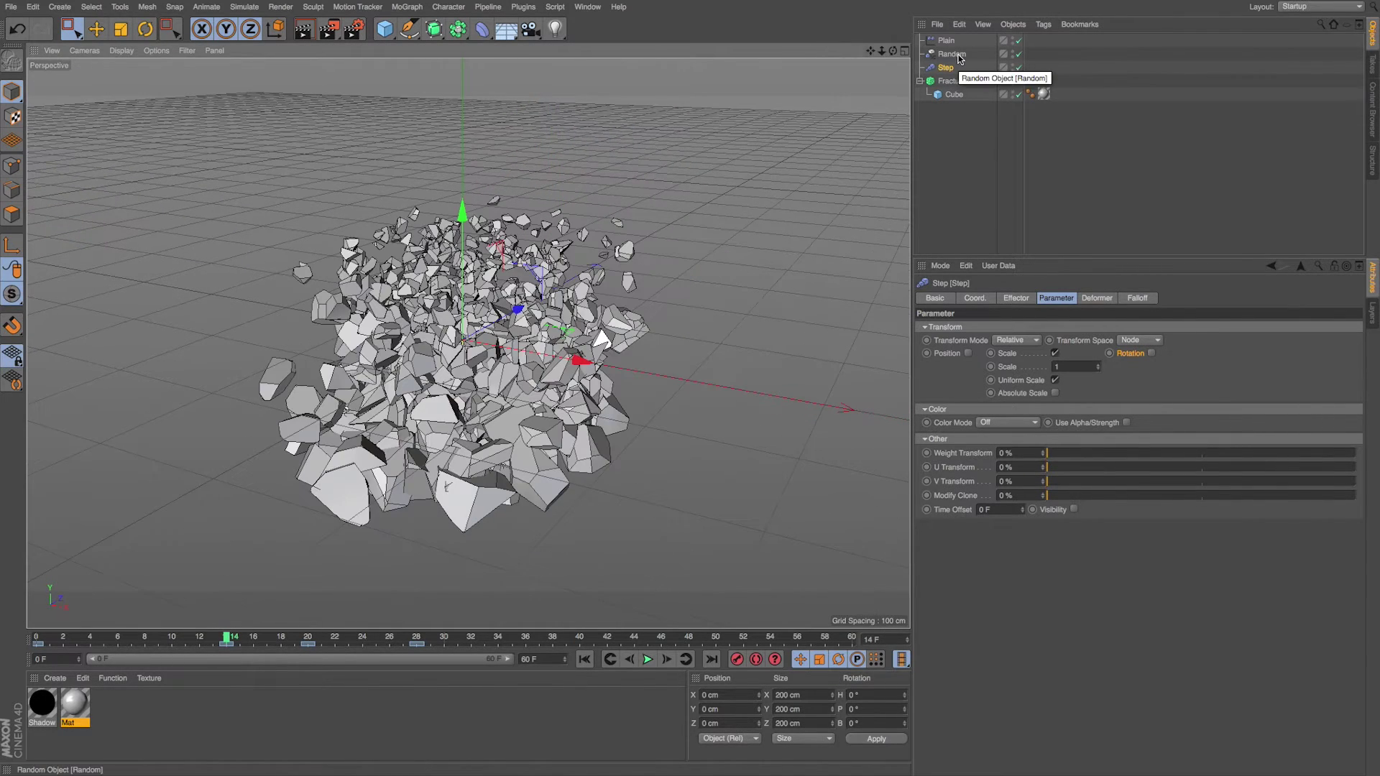
{"action": "left_click", "coordinate": [953, 54], "text": "shift"}
{"action": "left_click", "coordinate": [946, 40], "text": "shift"}
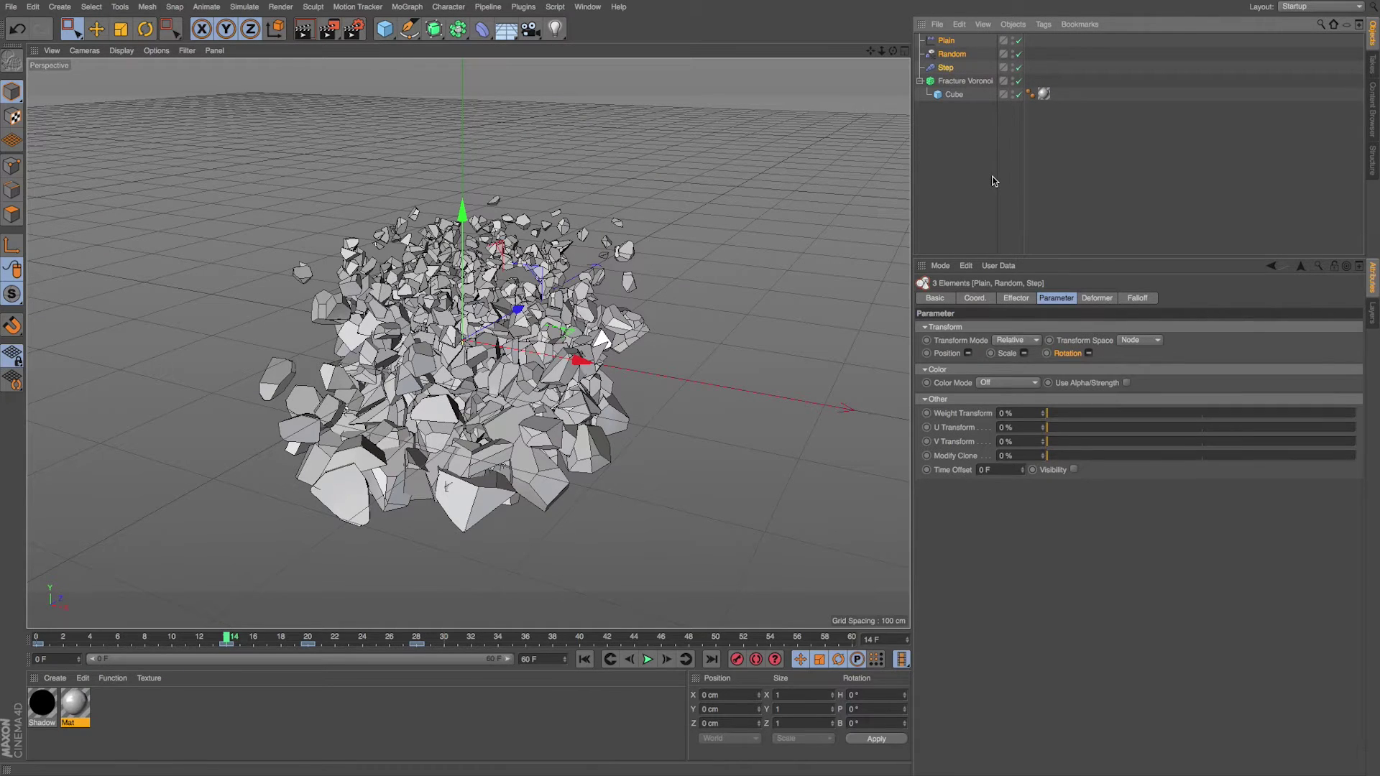
{"action": "left_click", "coordinate": [946, 41]}
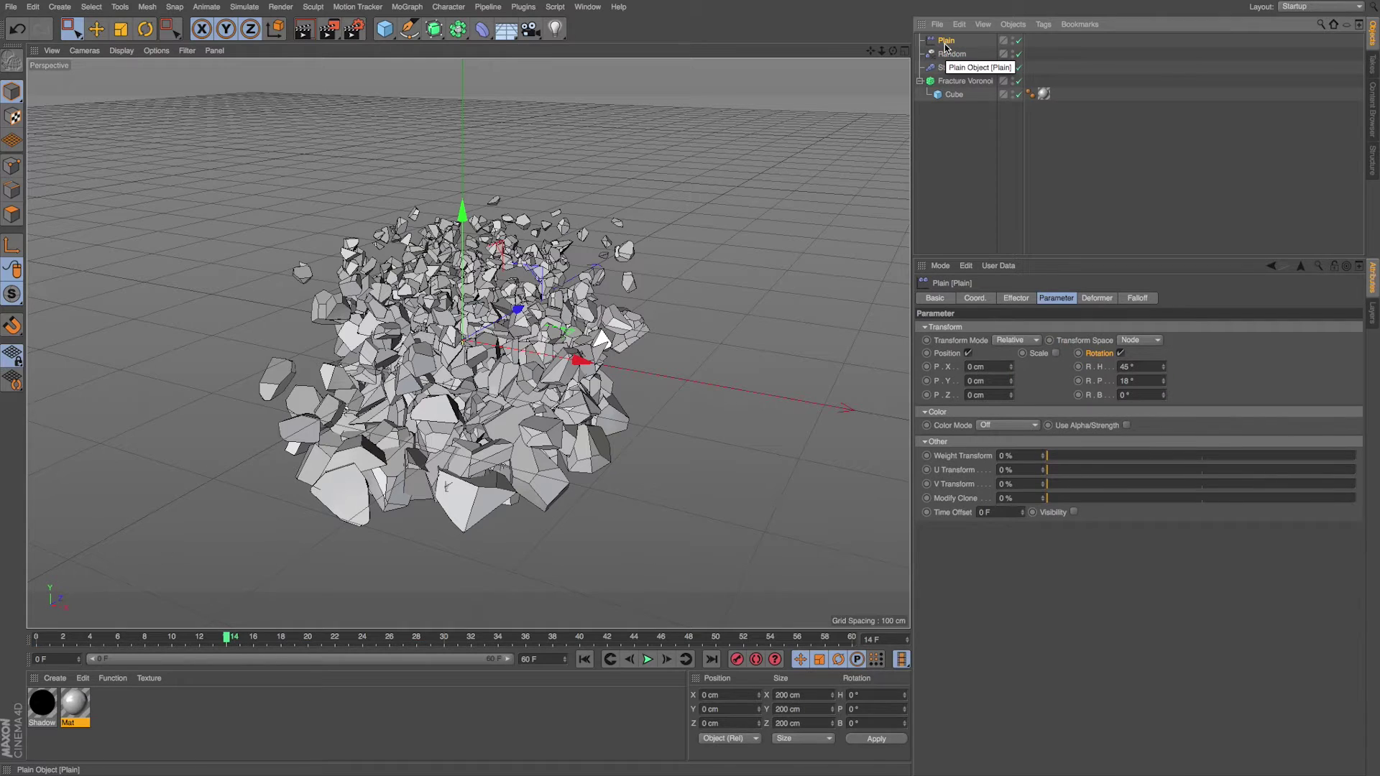
{"action": "left_click", "coordinate": [951, 81]}
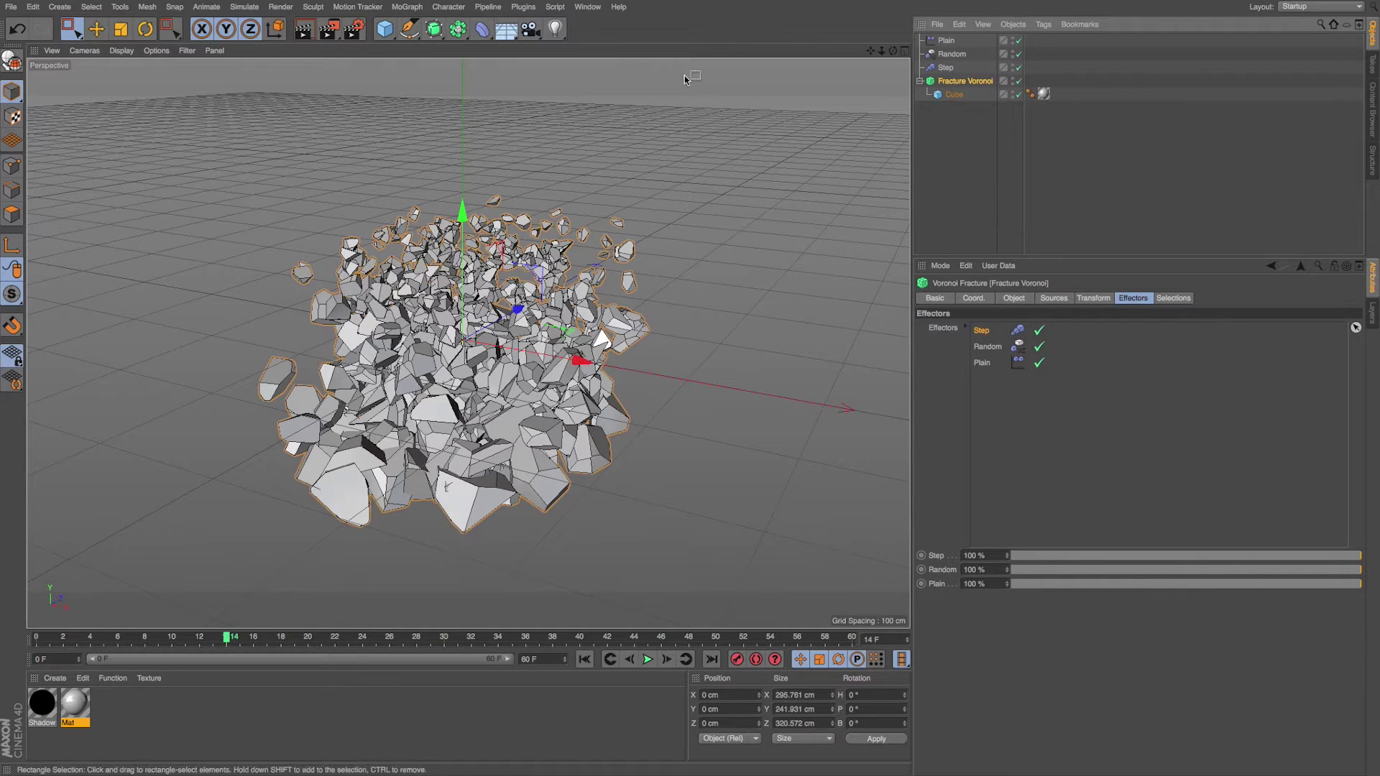
Step: Add a ReEffector via MoGraph > Effector and show its strength and effector list
{"action": "left_click", "coordinate": [407, 7]}
{"action": "mouse_move", "coordinate": [431, 27]}
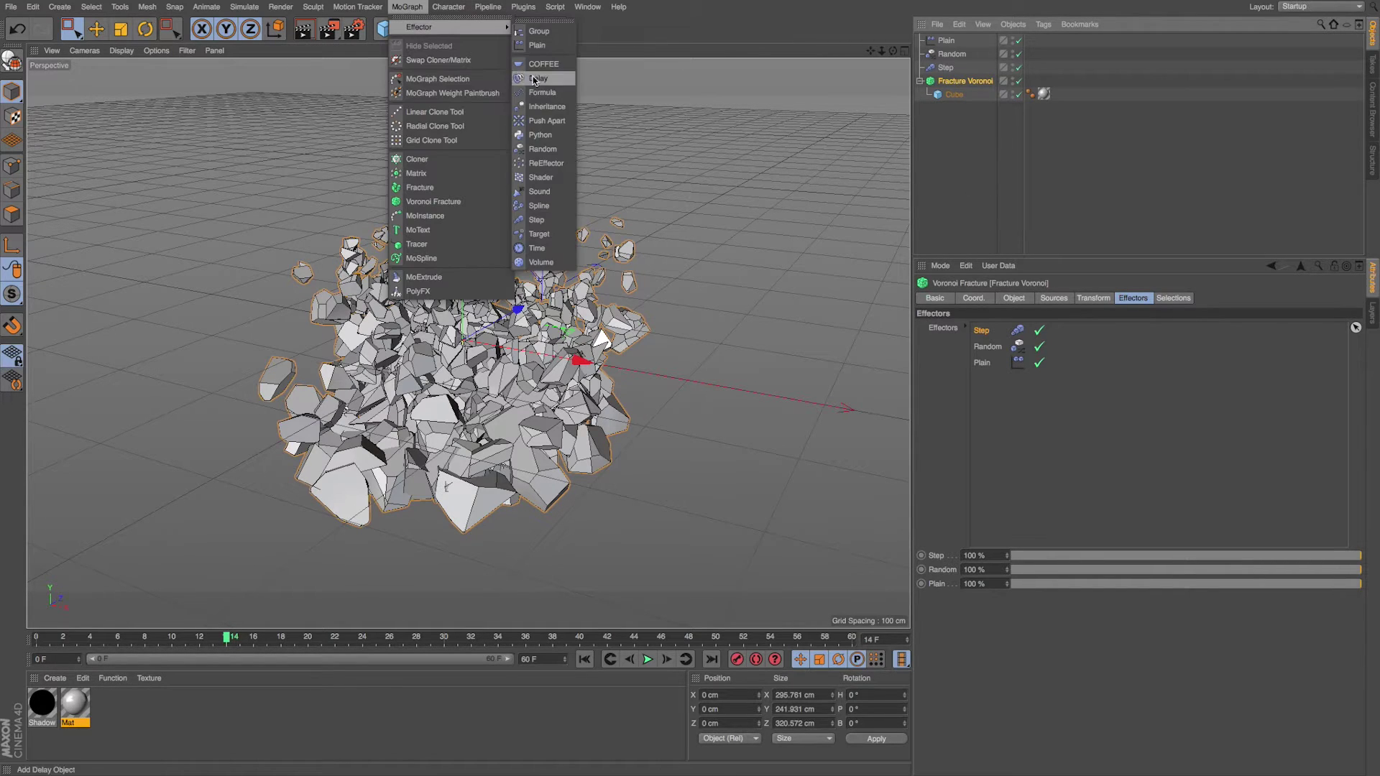
{"action": "left_click", "coordinate": [545, 163]}
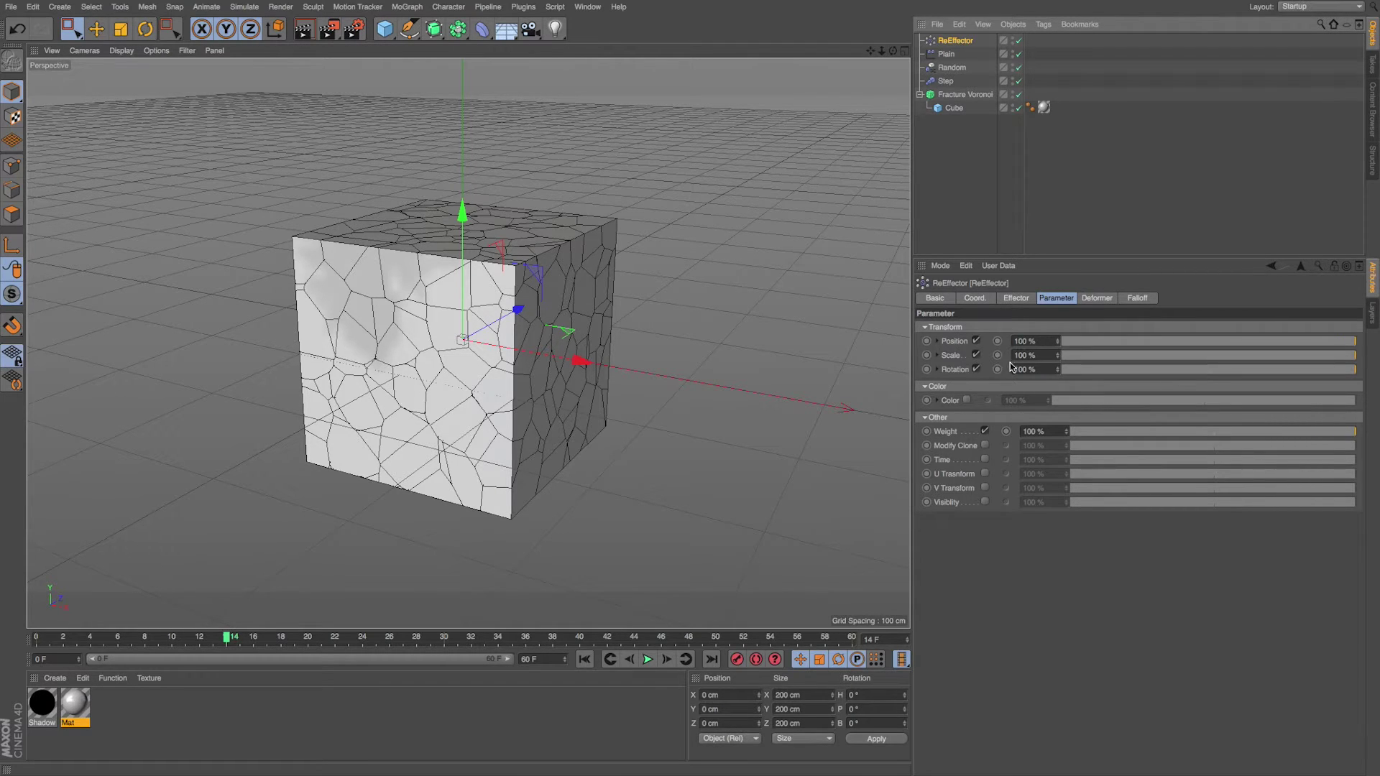
{"action": "left_click", "coordinate": [1015, 299]}
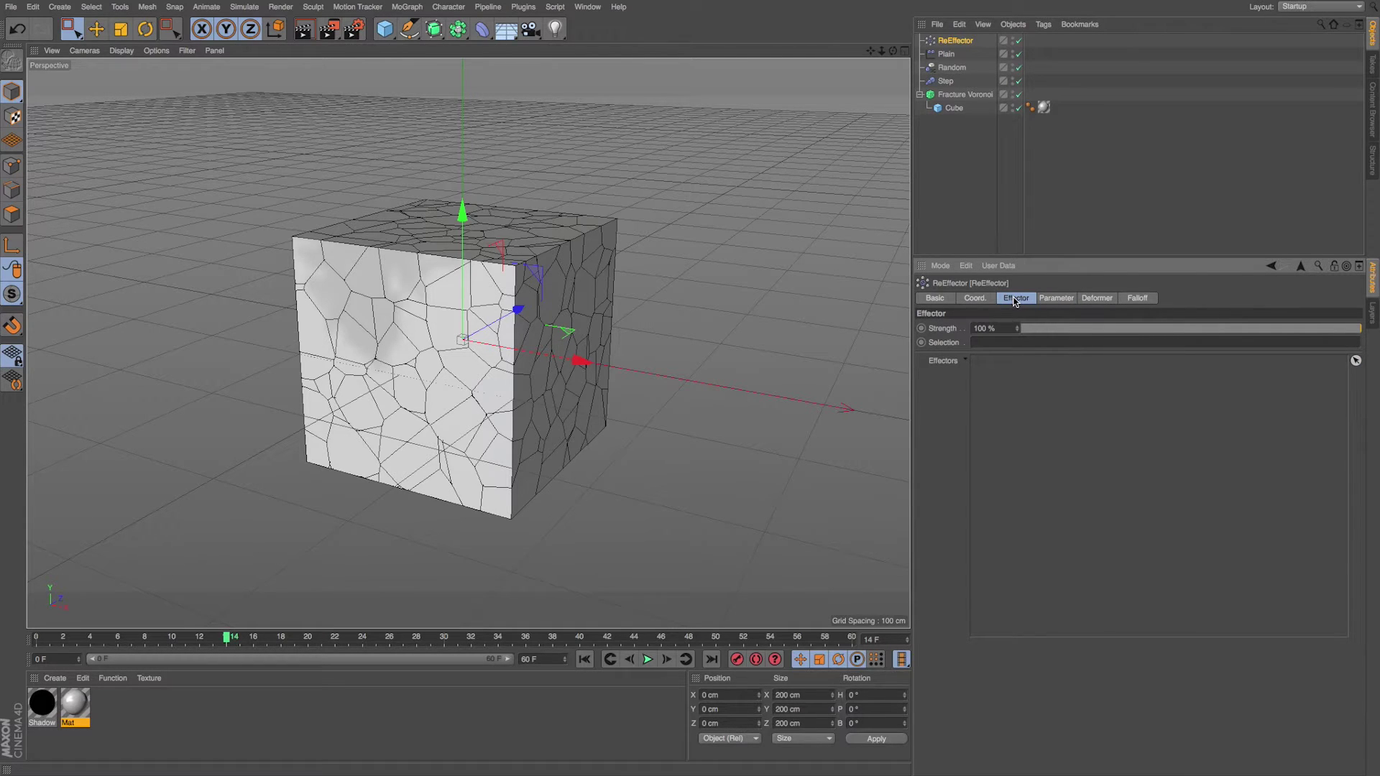
Step: Select the ReEffector and drag its Strength lower to test the effect
{"action": "left_click", "coordinate": [965, 94]}
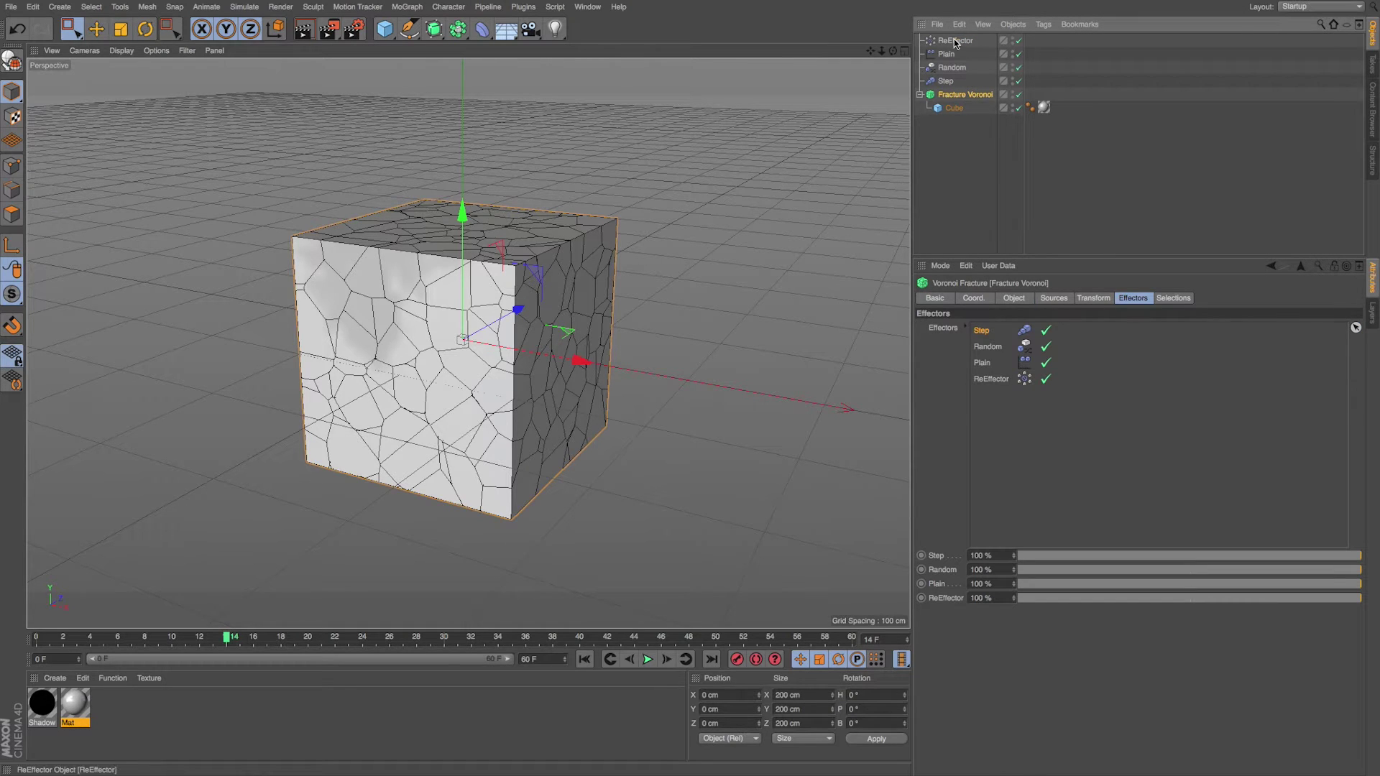
{"action": "double_click", "coordinate": [991, 379]}
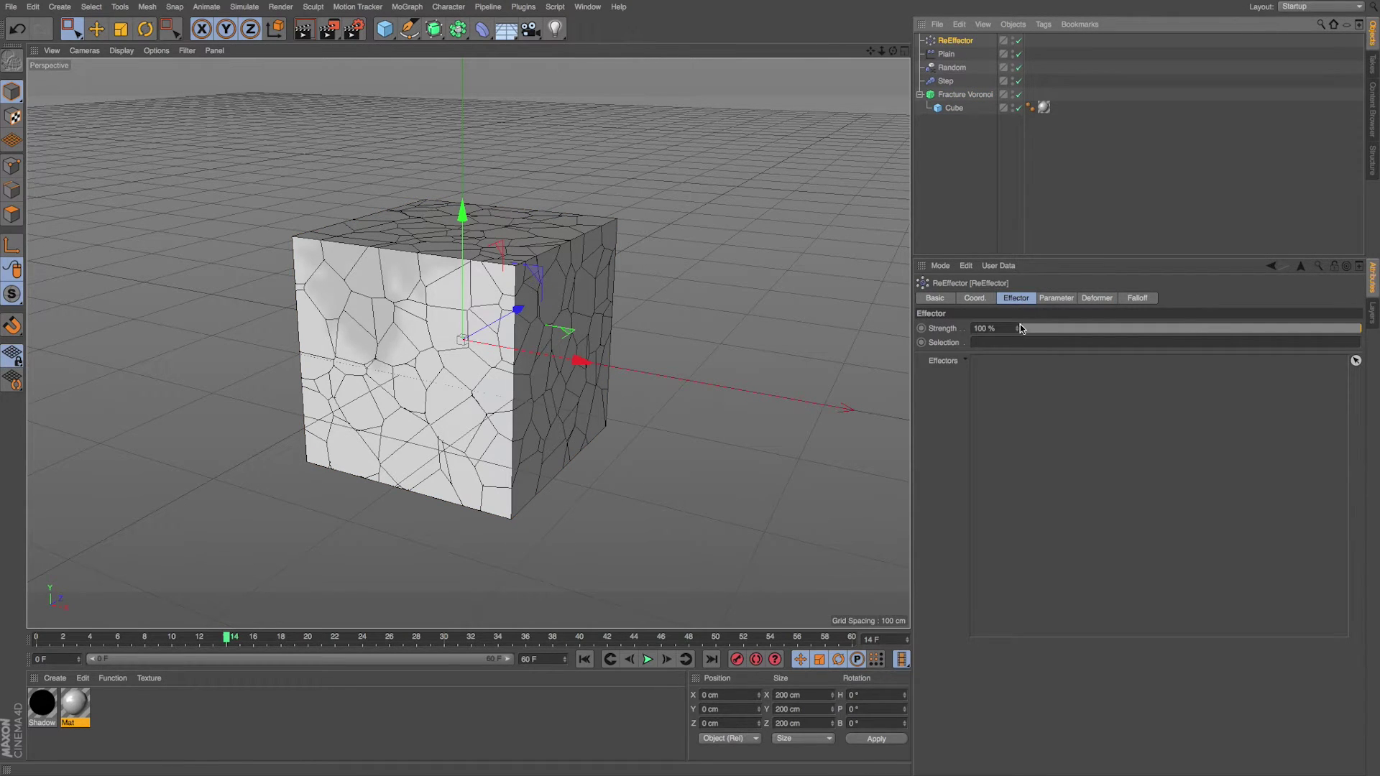
{"action": "left_click_drag", "start_coordinate": [1018, 329], "coordinate": [931, 317]}
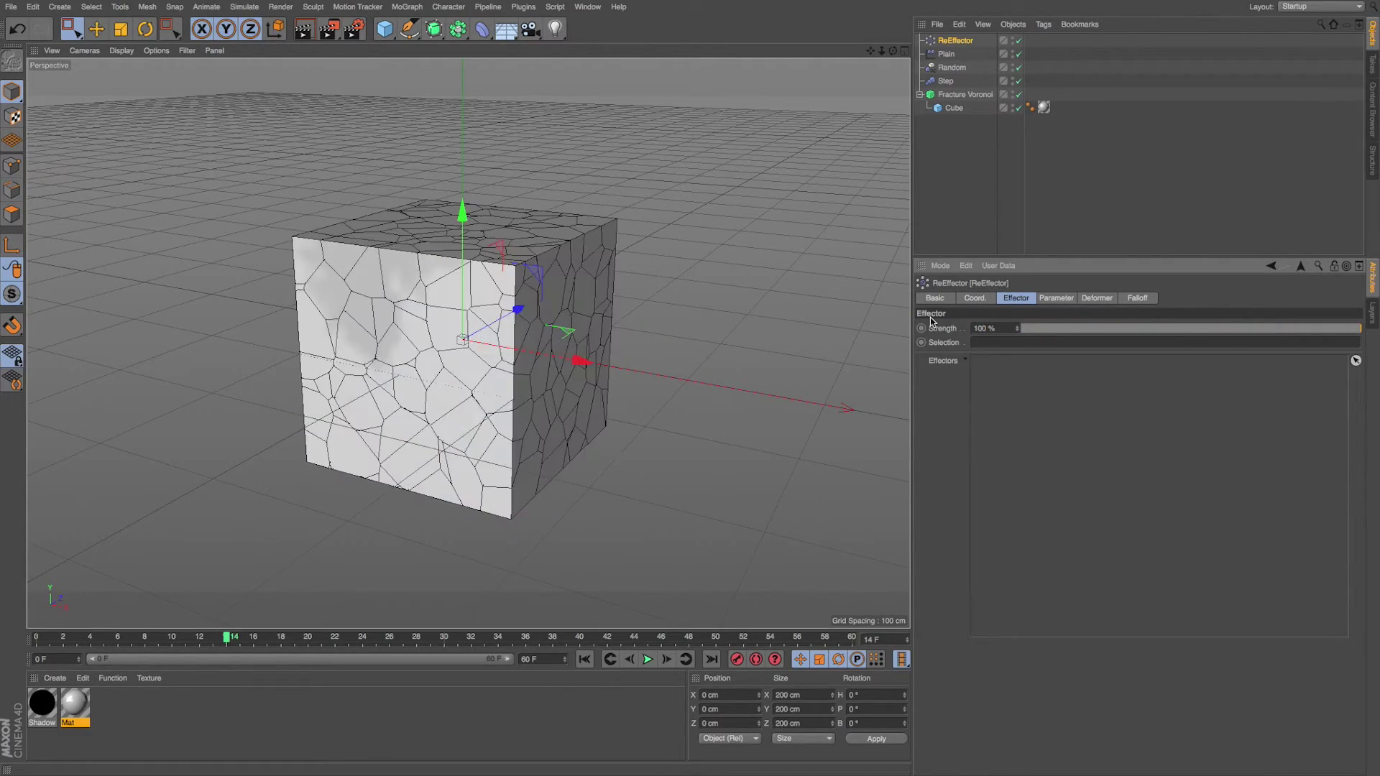
Step: Toggle the ReEffector's Position parameter and try Strength at 70%, then review its parameters
{"action": "left_click", "coordinate": [1057, 298]}
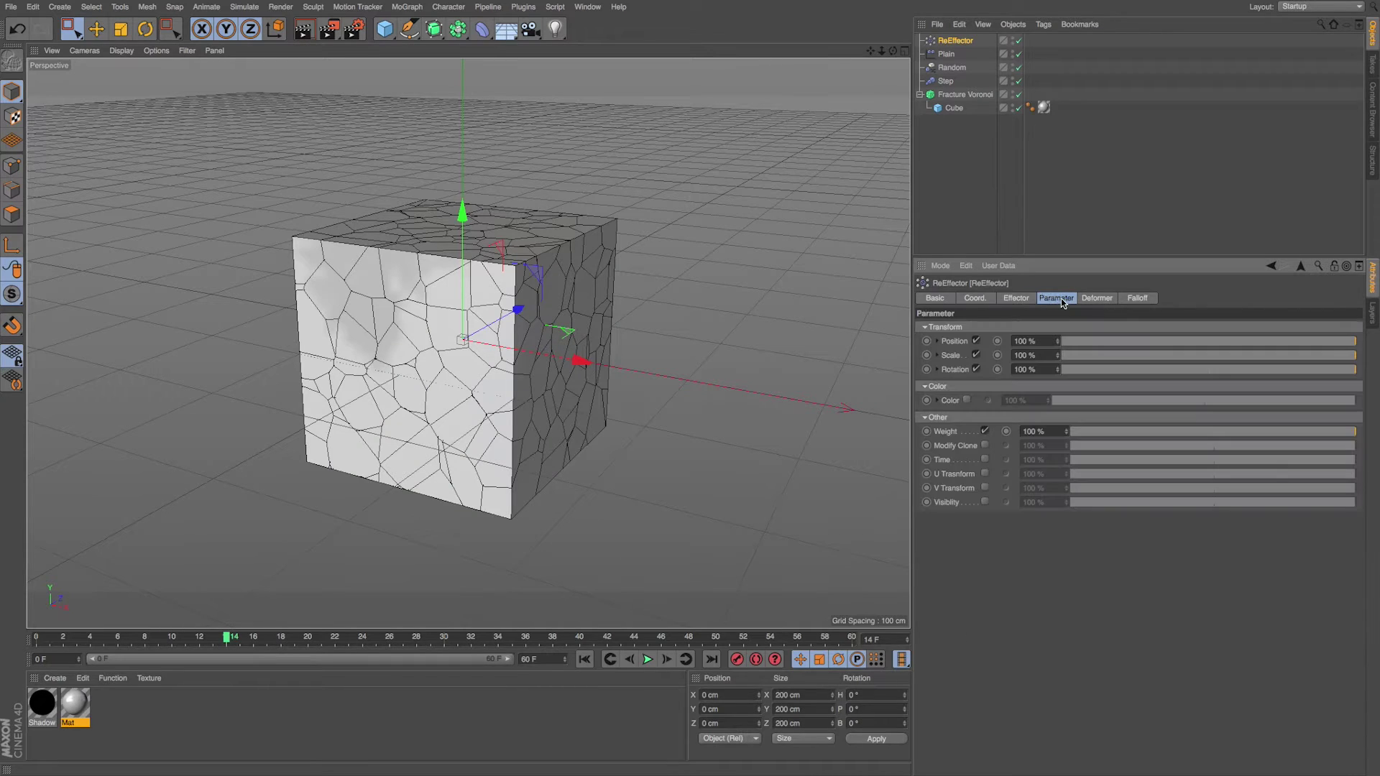
{"action": "left_click", "coordinate": [976, 341]}
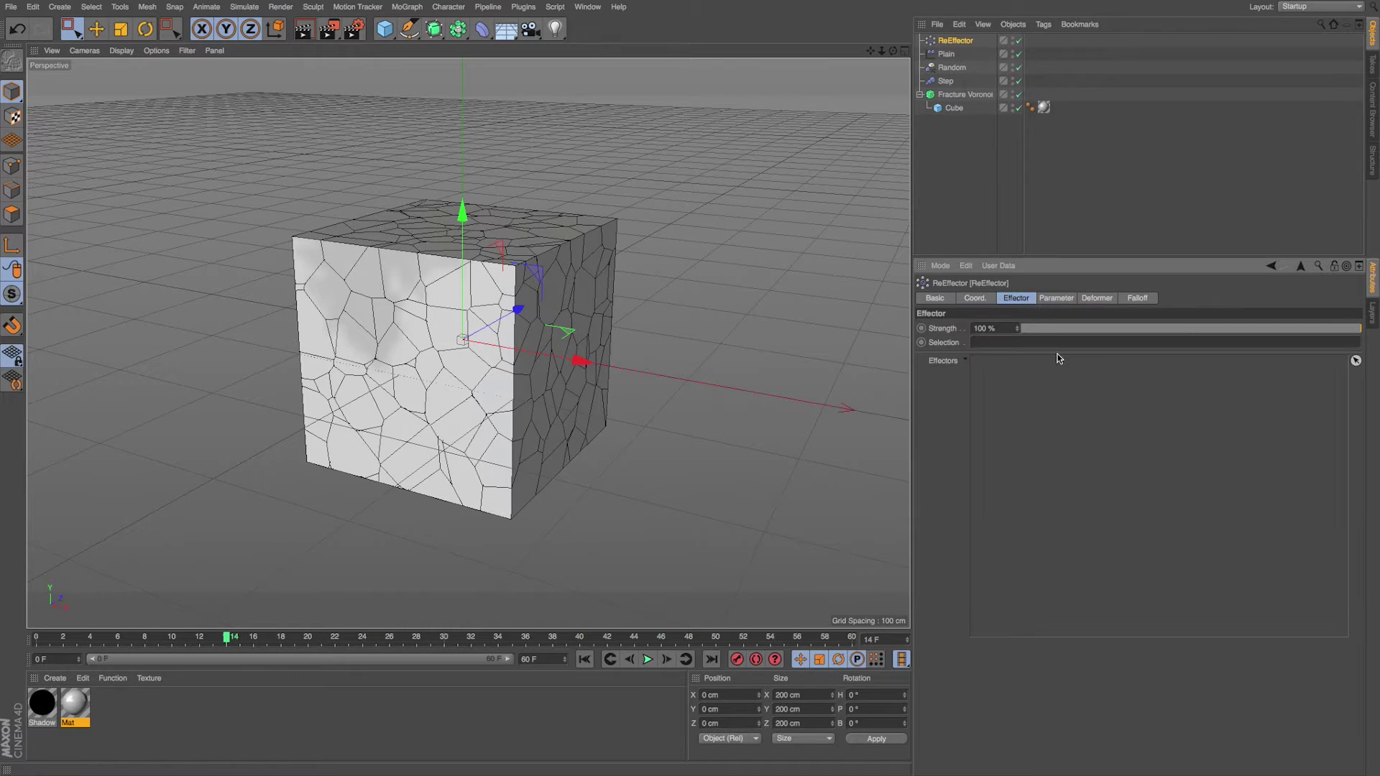
{"action": "left_click", "coordinate": [1016, 297]}
{"action": "mouse_move", "coordinate": [1017, 328]}
{"action": "left_mouse_down"}
{"action": "mouse_move", "coordinate": [1017, 391]}
{"action": "mouse_move", "coordinate": [1018, 326]}
{"action": "left_mouse_up"}
{"action": "left_click", "coordinate": [1049, 300]}
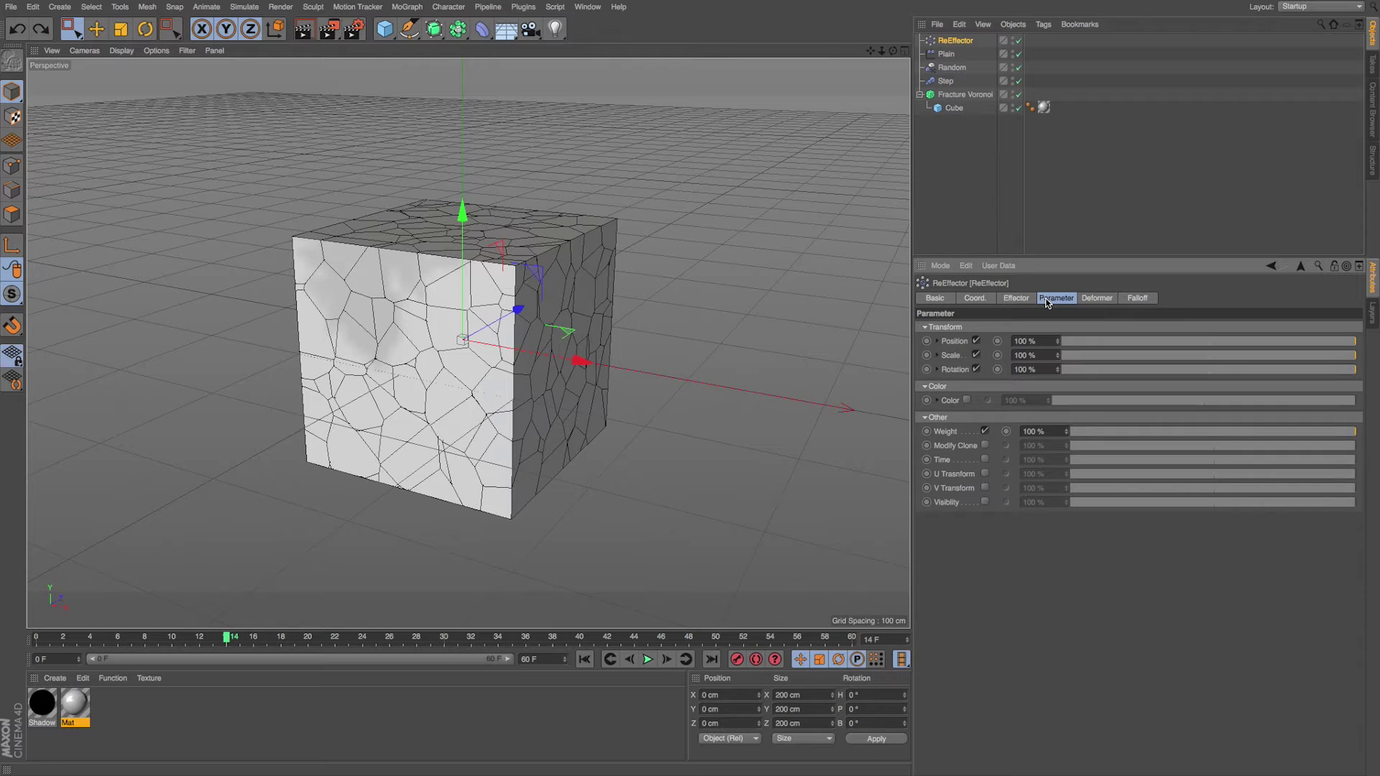
Step: Toggle the ReEffector off and on to compare, then view its Effector and Parameter tabs
{"action": "left_click", "coordinate": [1018, 41]}
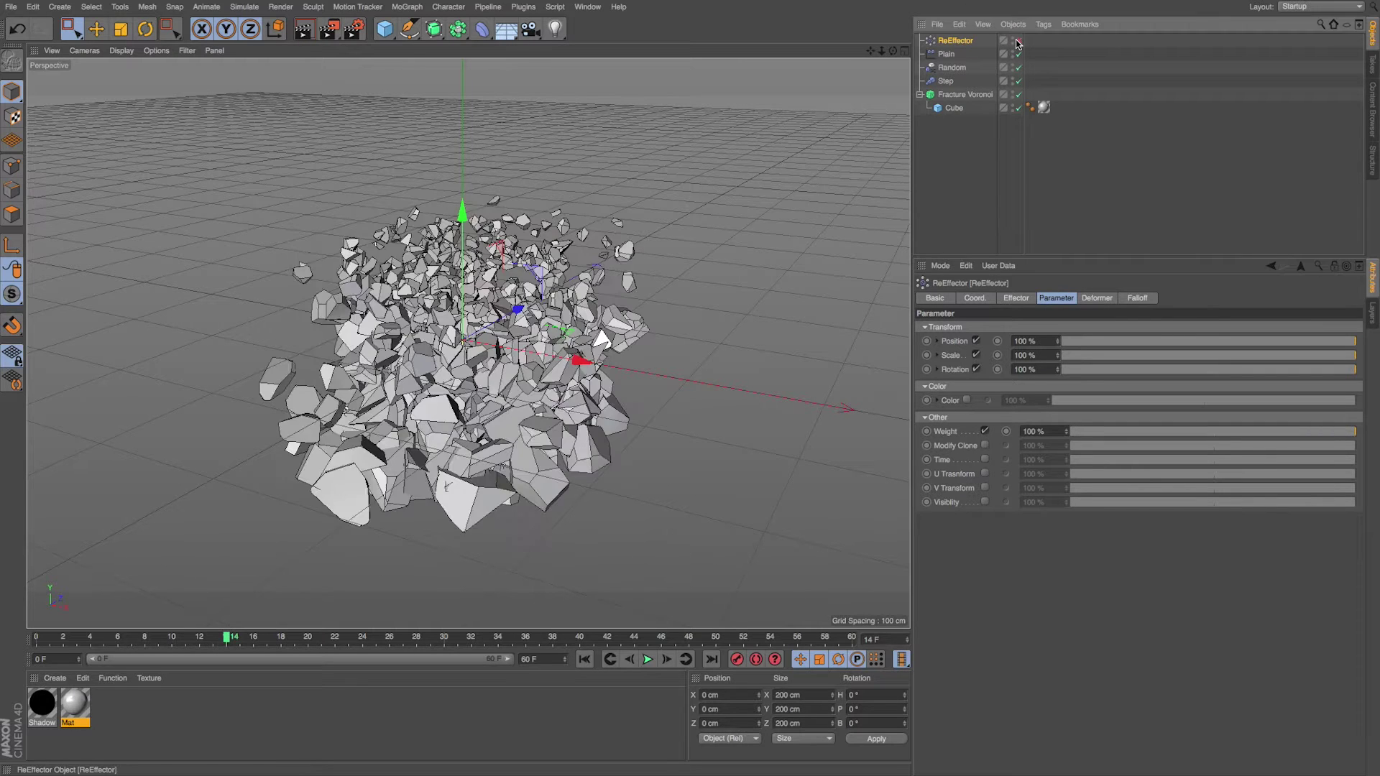
{"action": "left_click", "coordinate": [1018, 42]}
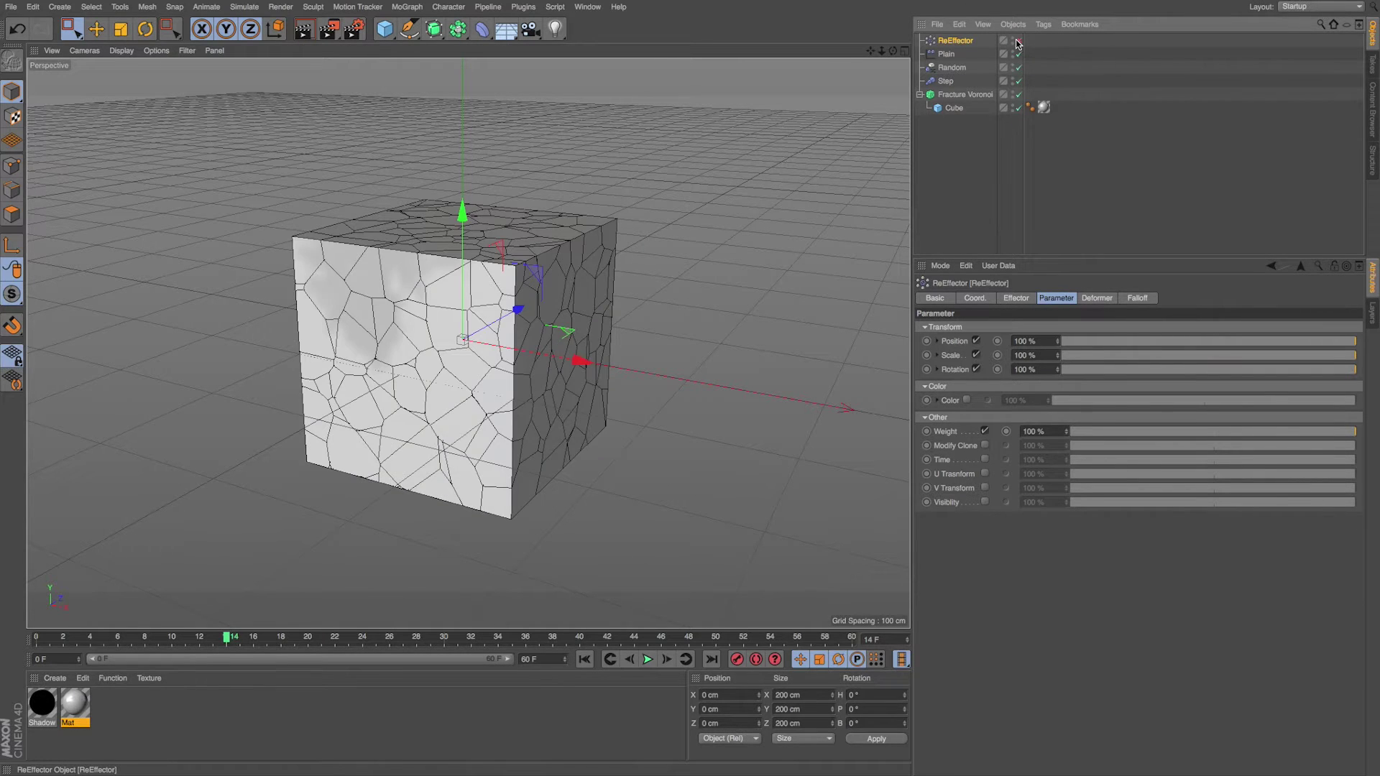
{"action": "left_click", "coordinate": [1020, 42]}
{"action": "left_click", "coordinate": [1021, 42]}
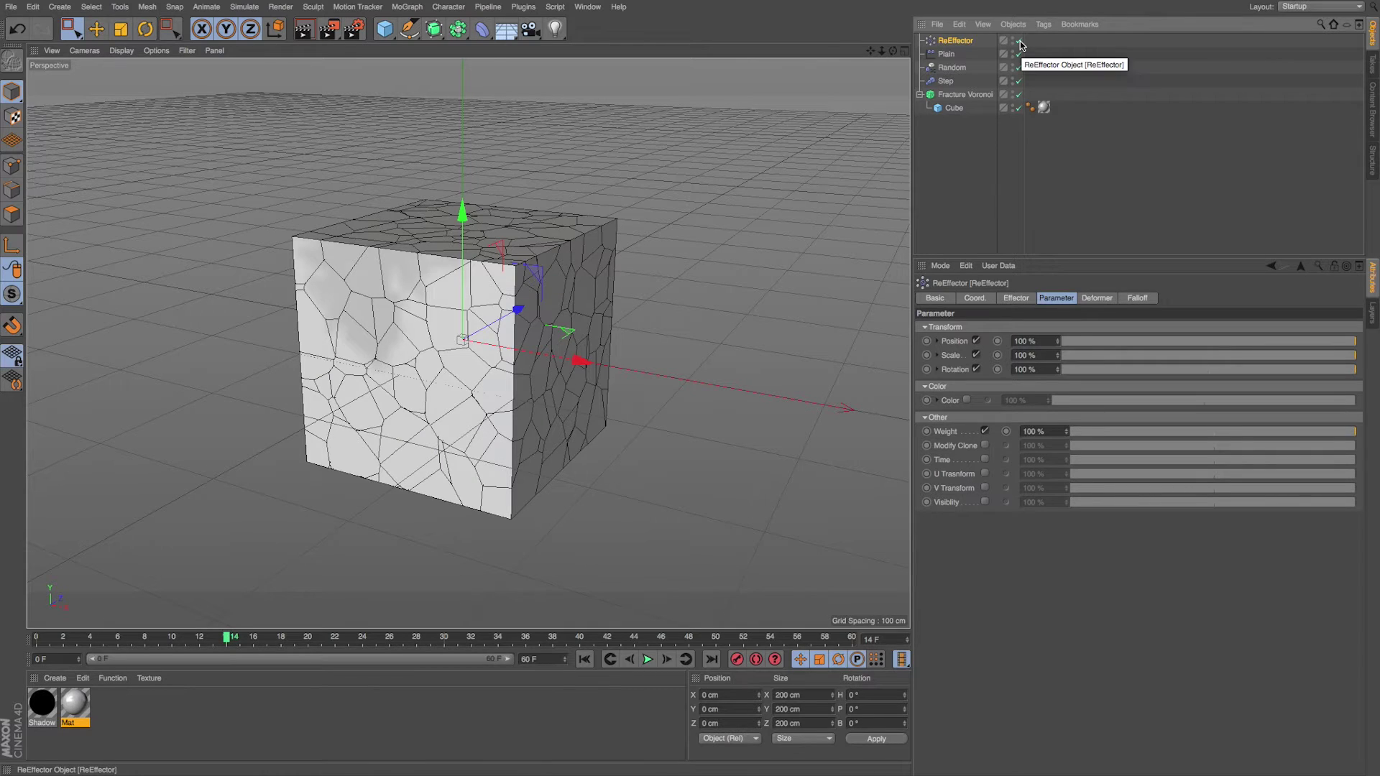
{"action": "left_click", "coordinate": [1016, 298]}
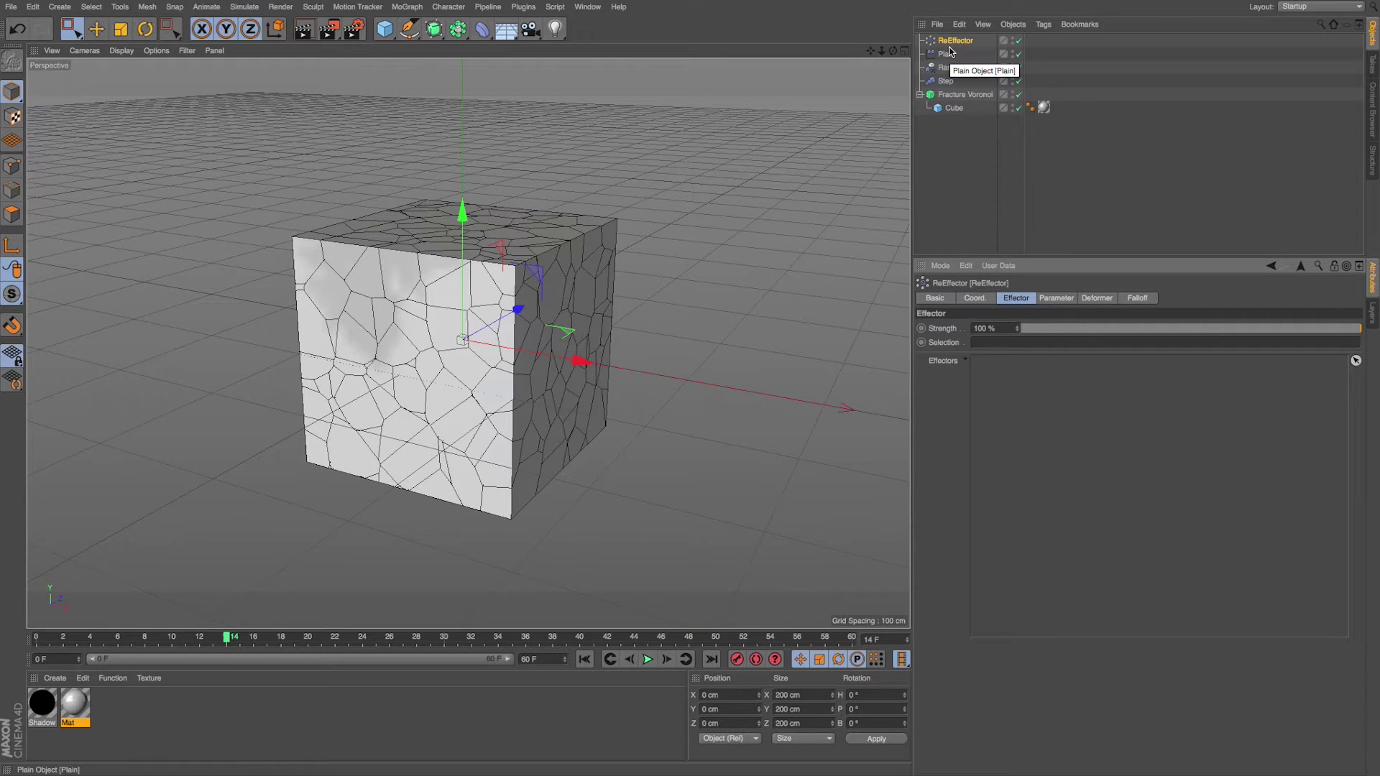
{"action": "left_click", "coordinate": [1044, 299]}
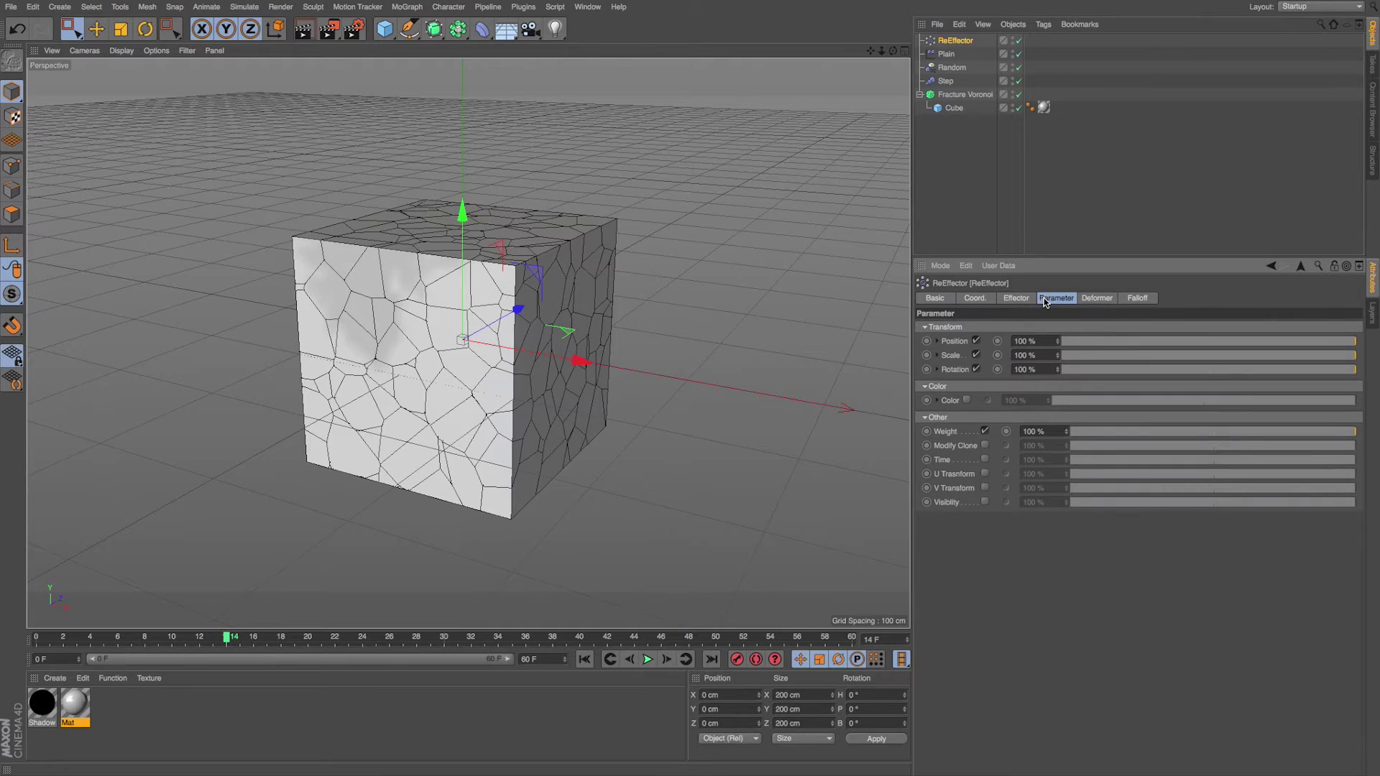
Step: Expand Position and Rotation axes, exclude Position.X to test Strength, then re-include Position.X
{"action": "left_click", "coordinate": [938, 369]}
{"action": "left_click", "coordinate": [939, 342]}
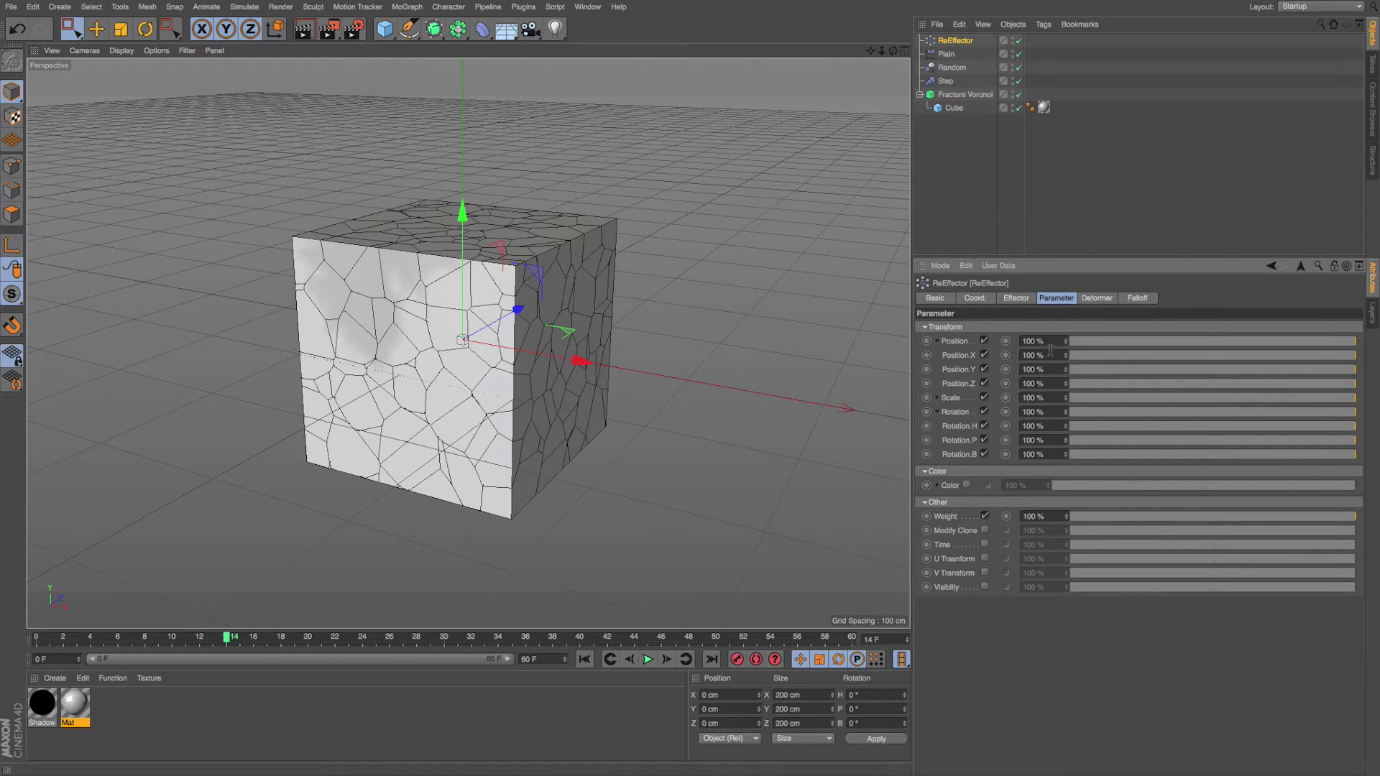
{"action": "left_click", "coordinate": [984, 355]}
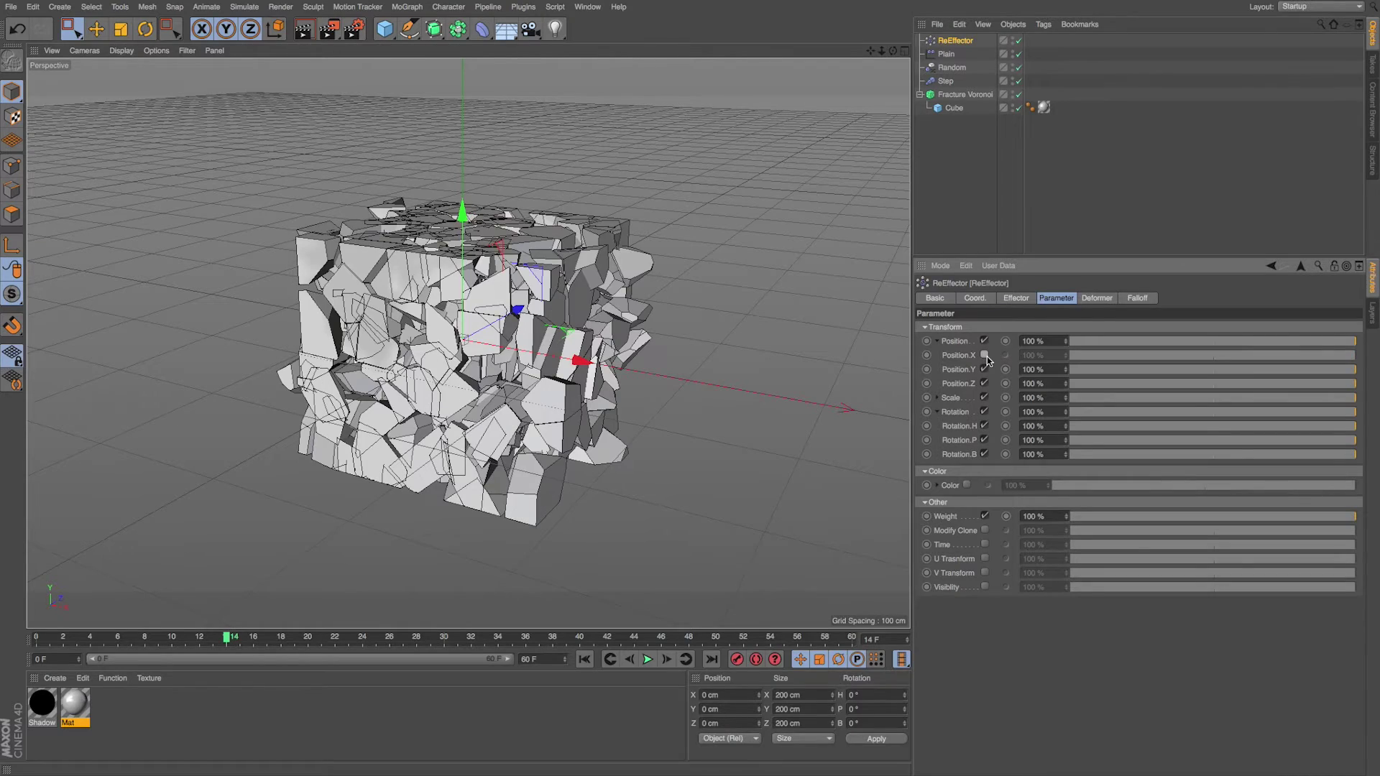
{"action": "left_click", "coordinate": [1016, 297]}
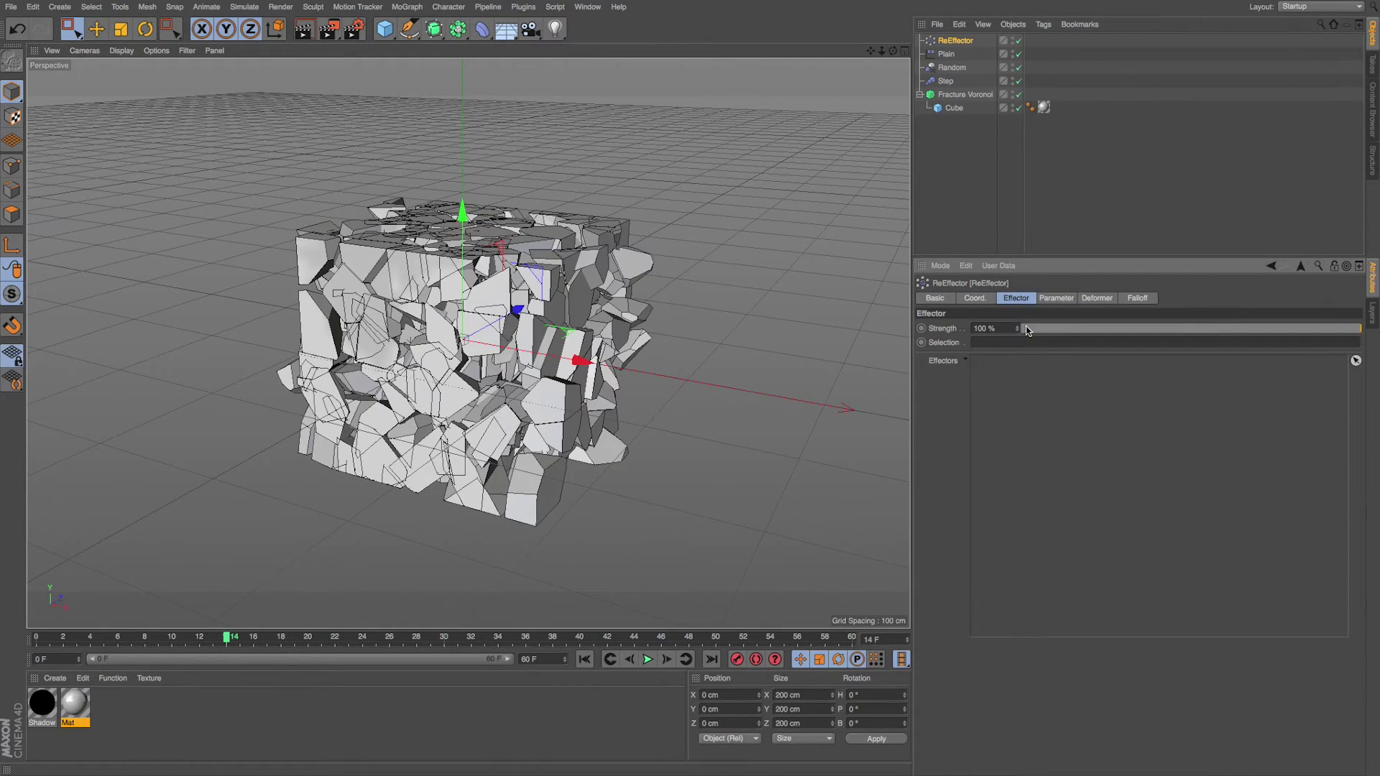
{"action": "left_click_drag", "start_coordinate": [1027, 330], "coordinate": [1358, 329]}
{"action": "left_click", "coordinate": [1051, 297]}
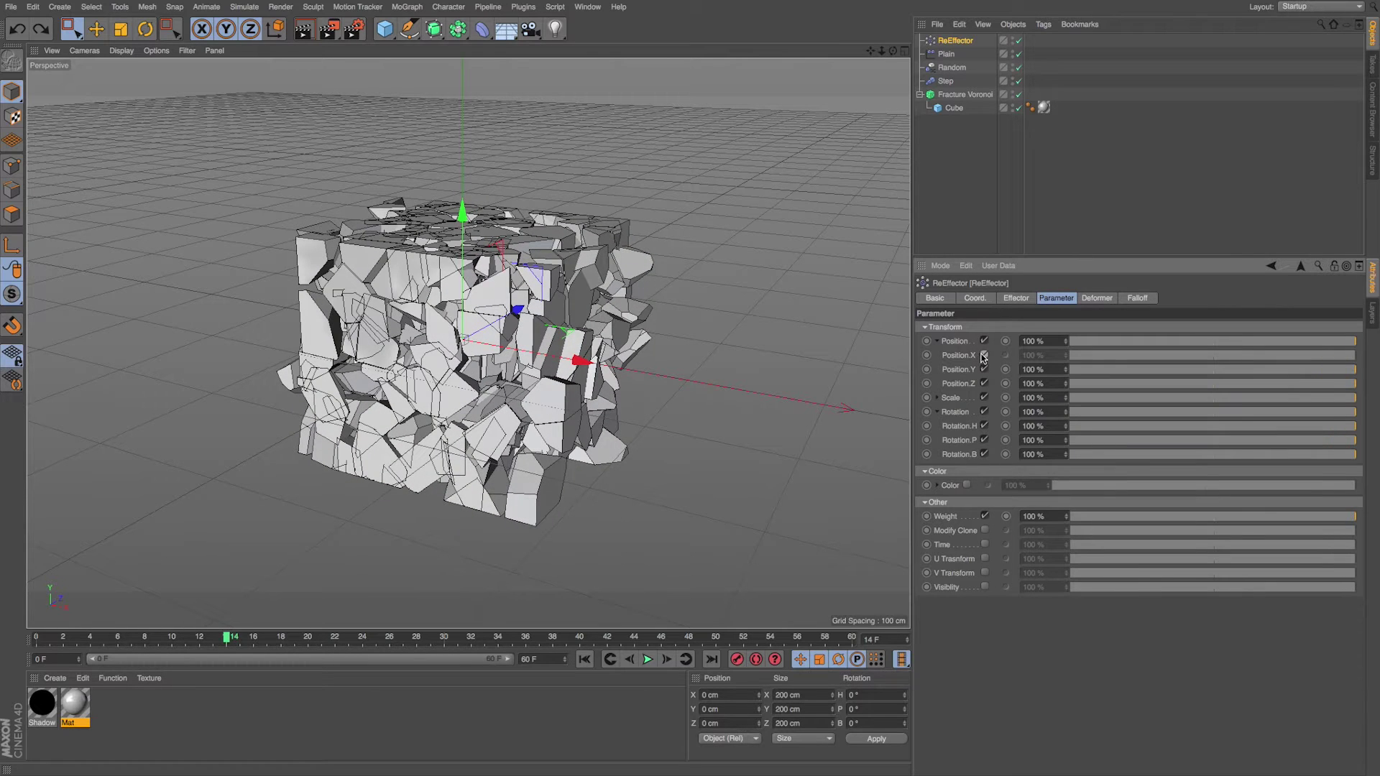
{"action": "left_click", "coordinate": [984, 355]}
{"action": "left_click", "coordinate": [1016, 298]}
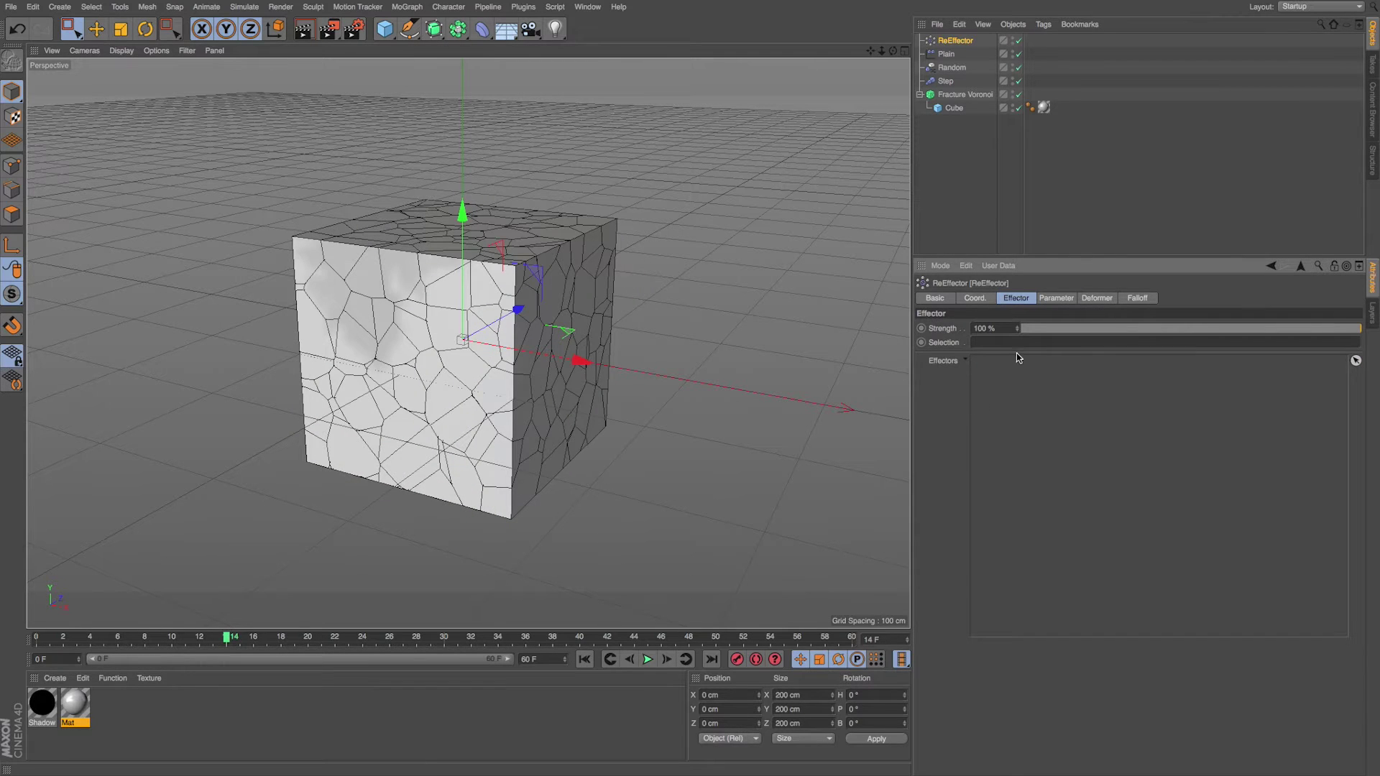
Step: Drag Plain, Random and Step into the ReEffector's Effectors list, undoing a strength test back to 100%
{"action": "left_click_drag", "start_coordinate": [985, 257], "coordinate": [982, 221]}
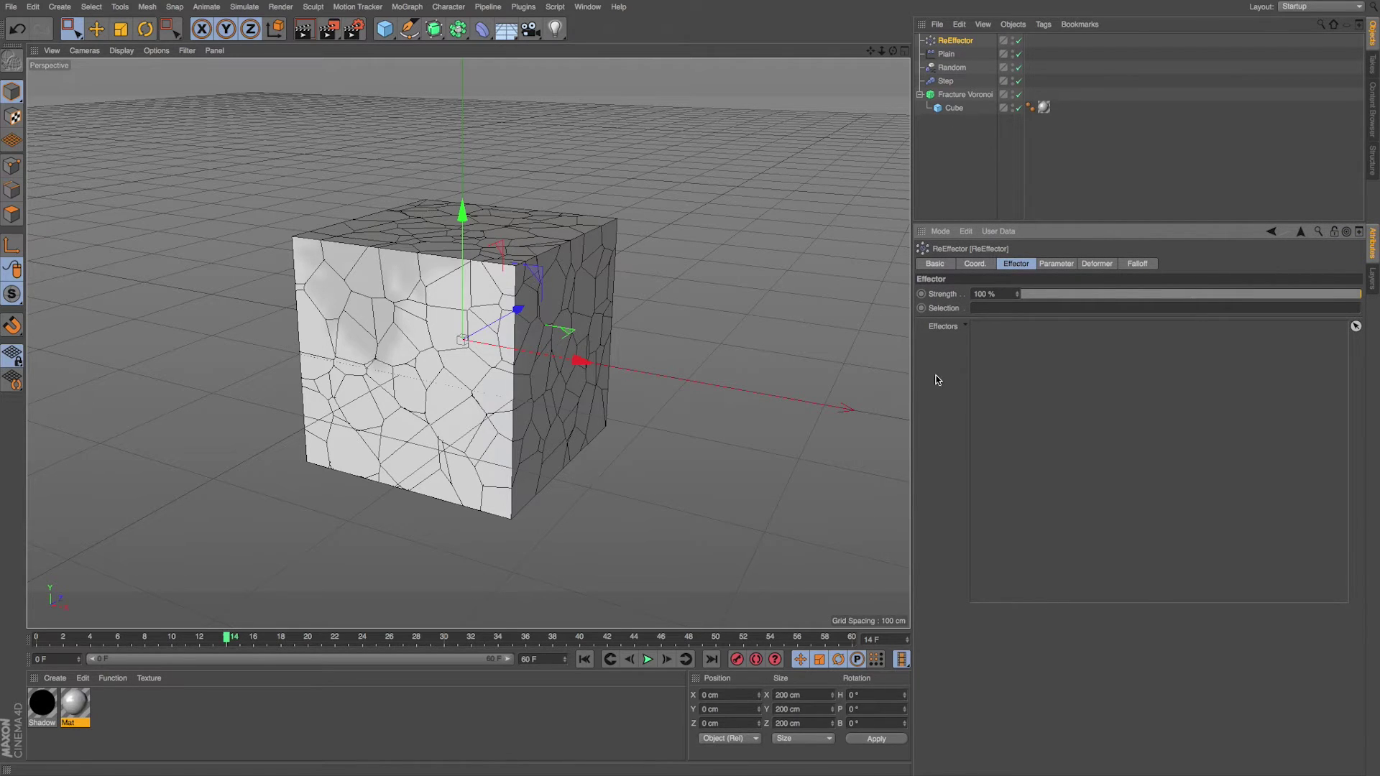
{"action": "left_click_drag", "start_coordinate": [946, 54], "coordinate": [989, 330]}
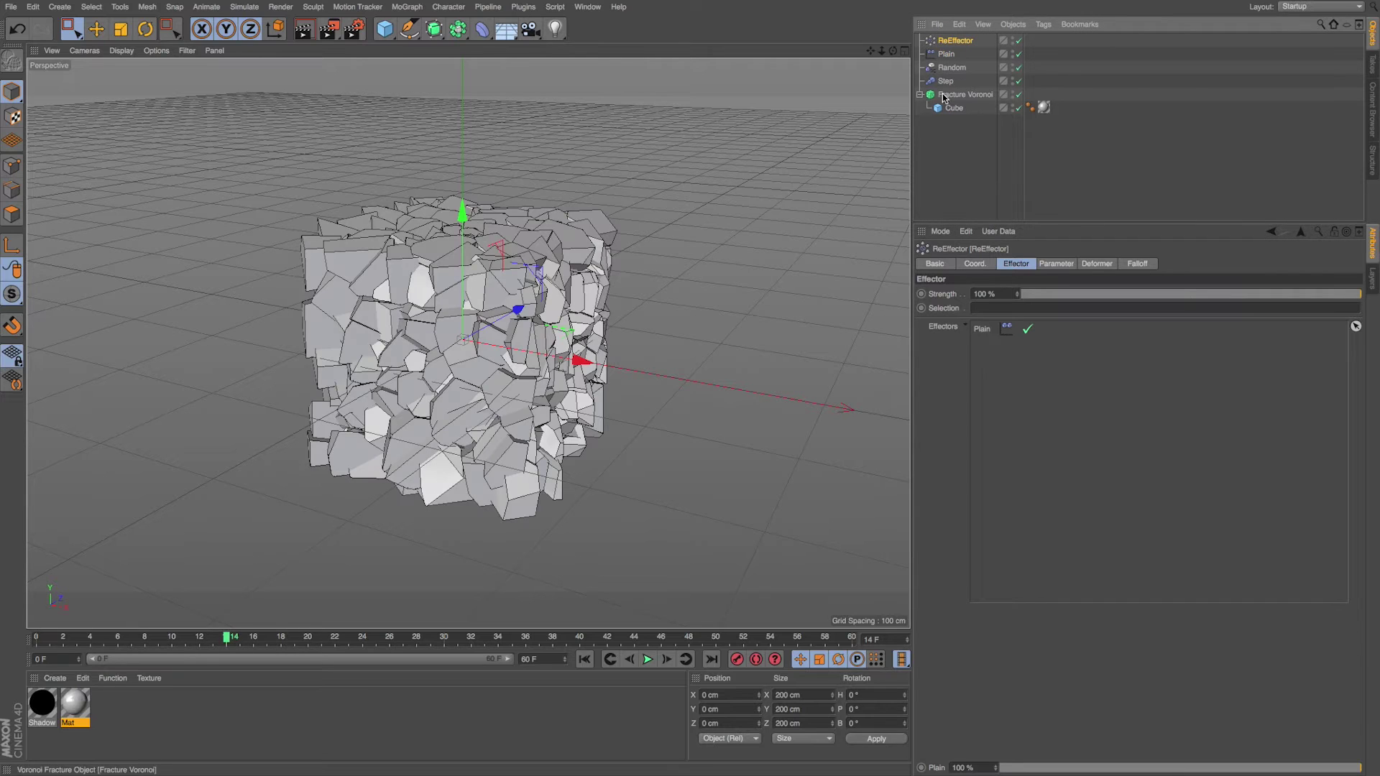
{"action": "left_click_drag", "start_coordinate": [952, 67], "coordinate": [1005, 343]}
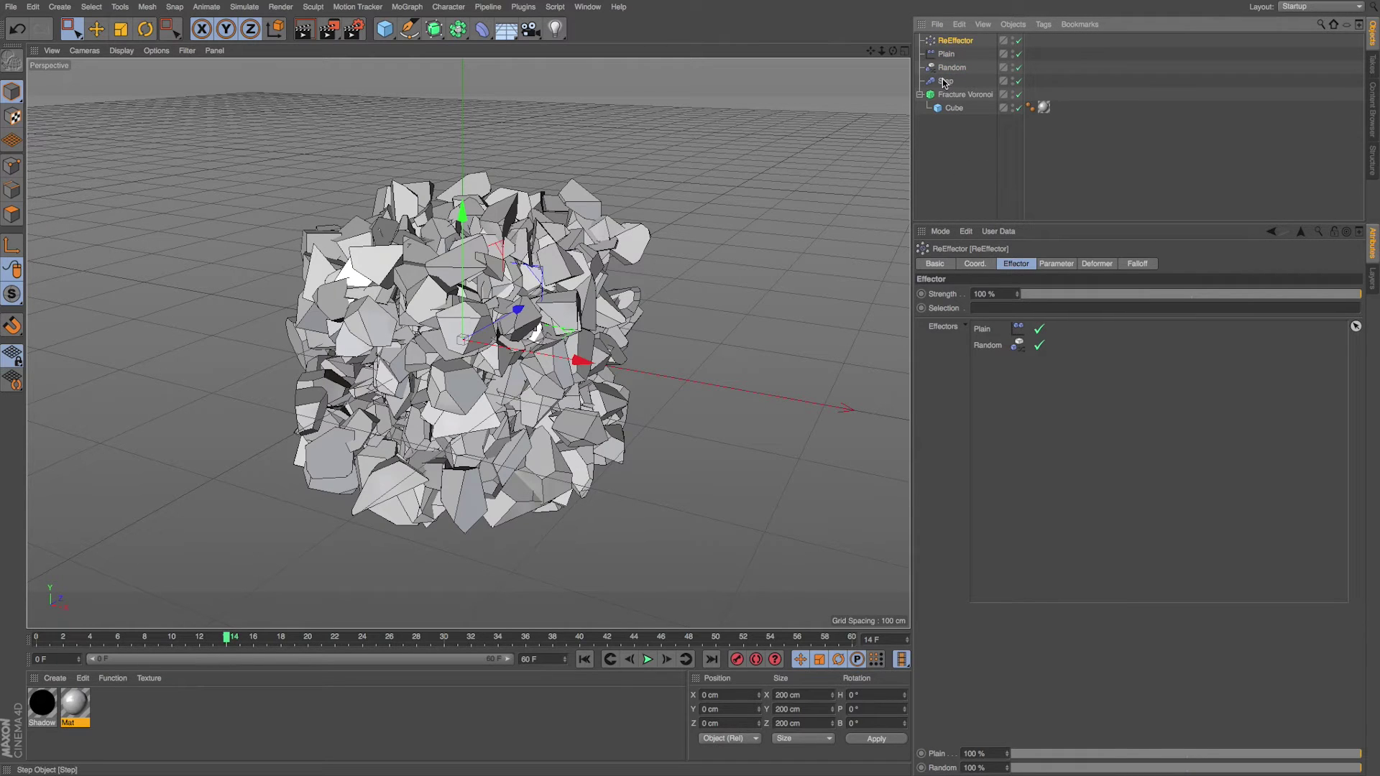
{"action": "left_click_drag", "start_coordinate": [946, 80], "coordinate": [998, 395]}
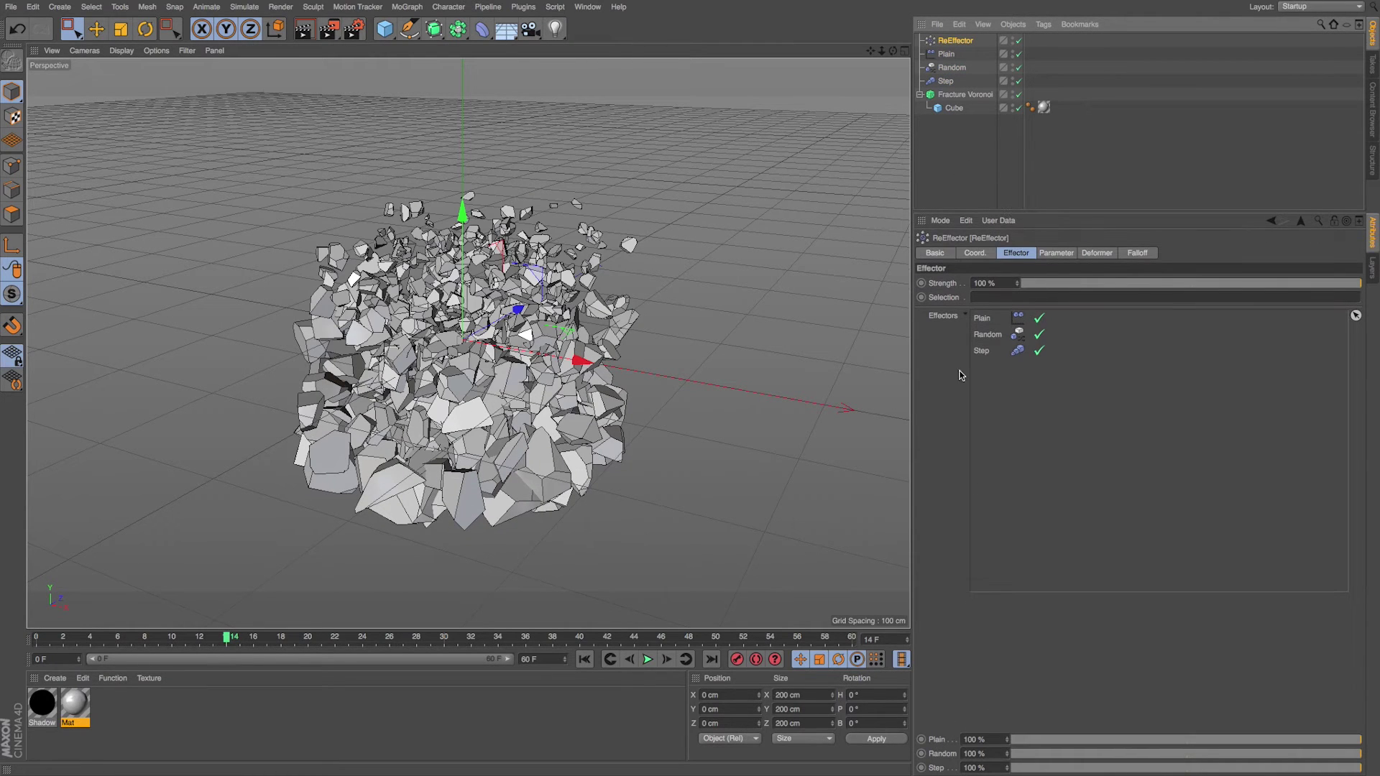
{"action": "mouse_move", "coordinate": [1017, 283]}
{"action": "left_mouse_down"}
{"action": "mouse_move", "coordinate": [975, 292]}
{"action": "mouse_move", "coordinate": [1035, 282]}
{"action": "mouse_move", "coordinate": [1000, 287]}
{"action": "mouse_move", "coordinate": [1020, 287]}
{"action": "left_mouse_up"}
{"action": "key", "text": "ctrl+z"}
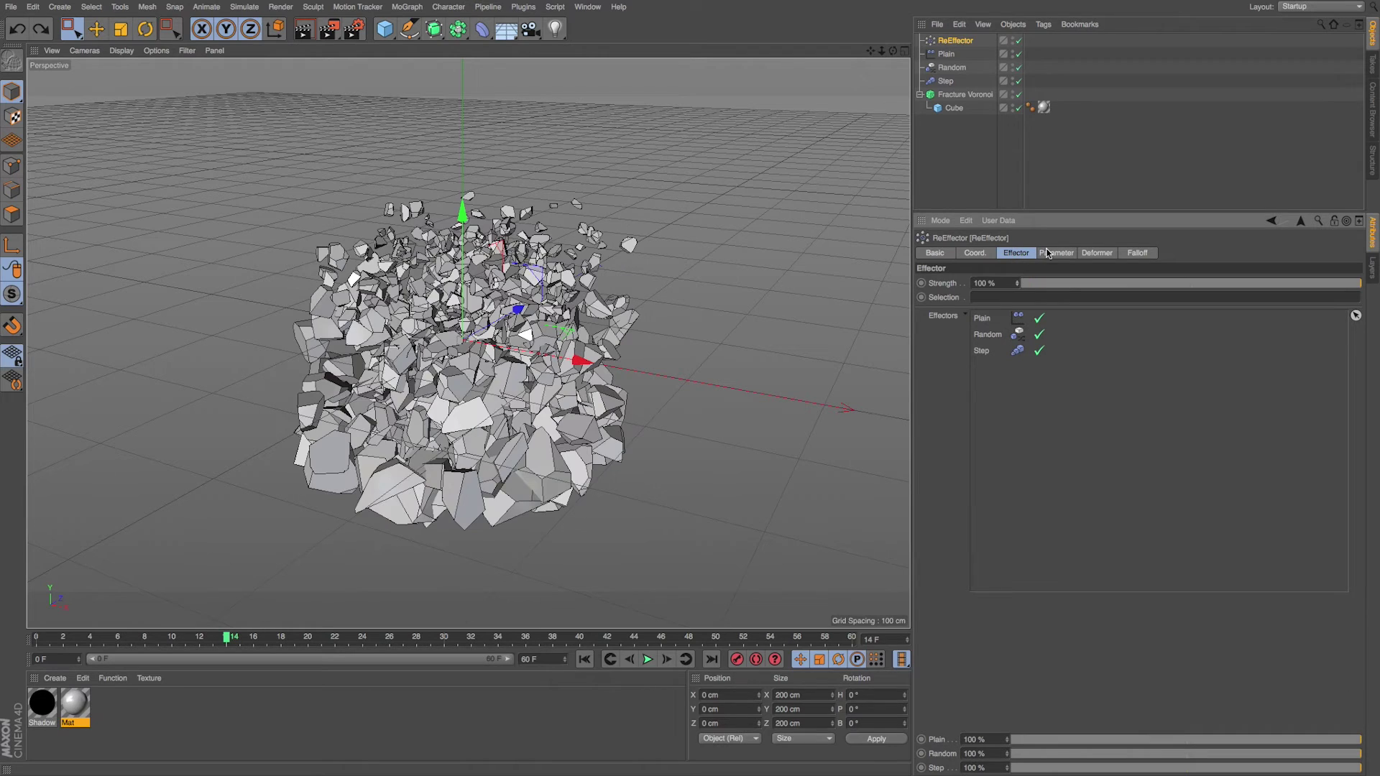
Step: Exclude Position.Y, Position.Z, Scale and Rotation, keeping Position.X at 100%
{"action": "left_click", "coordinate": [1048, 254]}
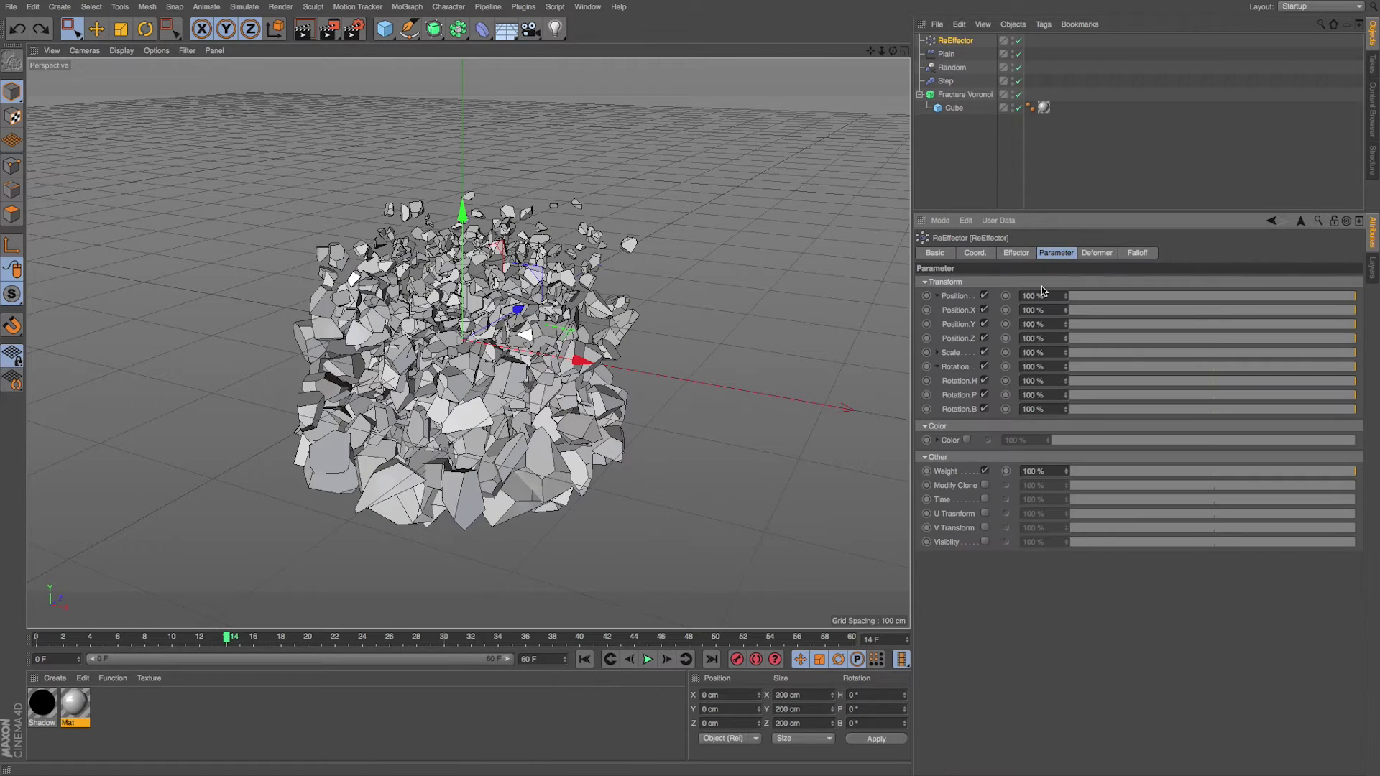
{"action": "left_click", "coordinate": [984, 325]}
{"action": "left_click", "coordinate": [985, 338]}
{"action": "left_click", "coordinate": [984, 353]}
{"action": "left_click", "coordinate": [985, 367]}
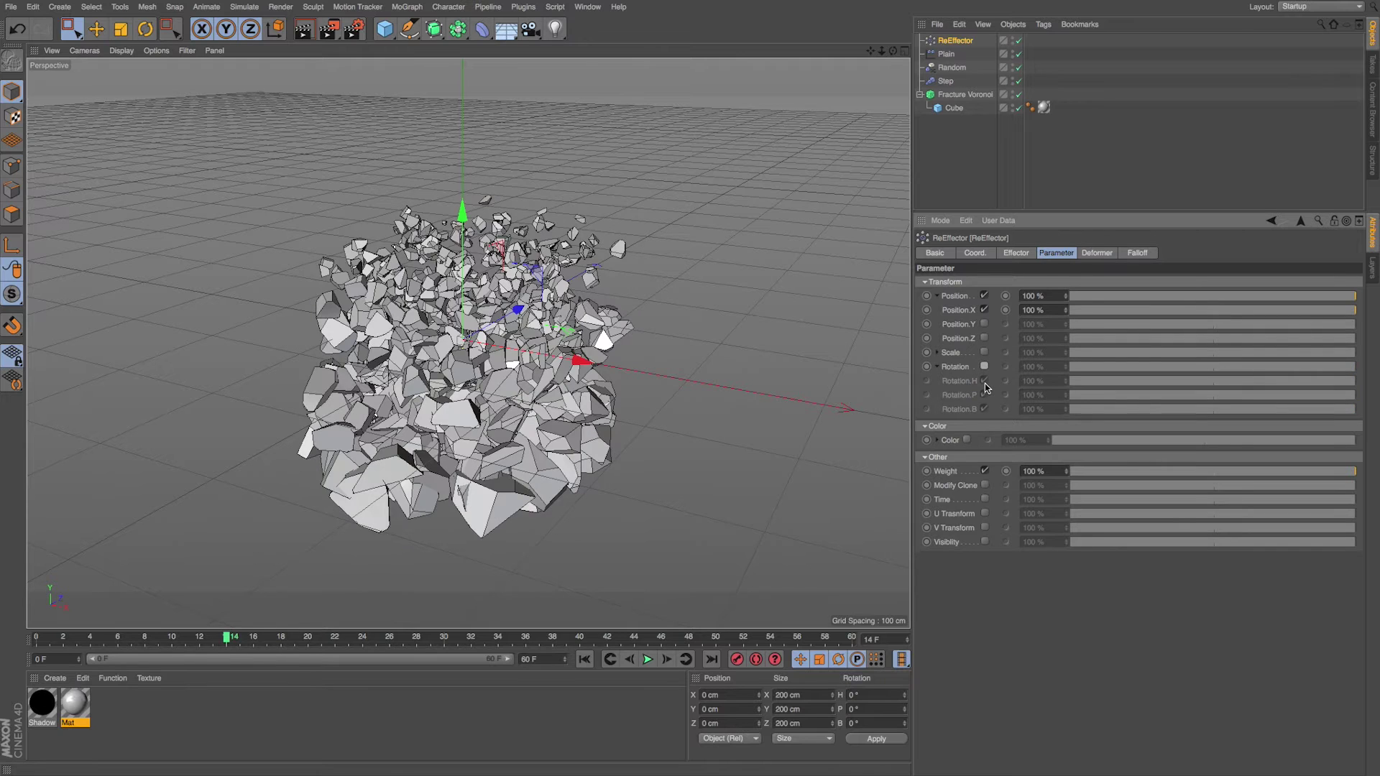
{"action": "mouse_move", "coordinate": [1201, 310]}
{"action": "left_mouse_down"}
{"action": "mouse_move", "coordinate": [1074, 310]}
{"action": "mouse_move", "coordinate": [1214, 310]}
{"action": "left_mouse_up"}
{"action": "left_click", "coordinate": [1067, 308]}
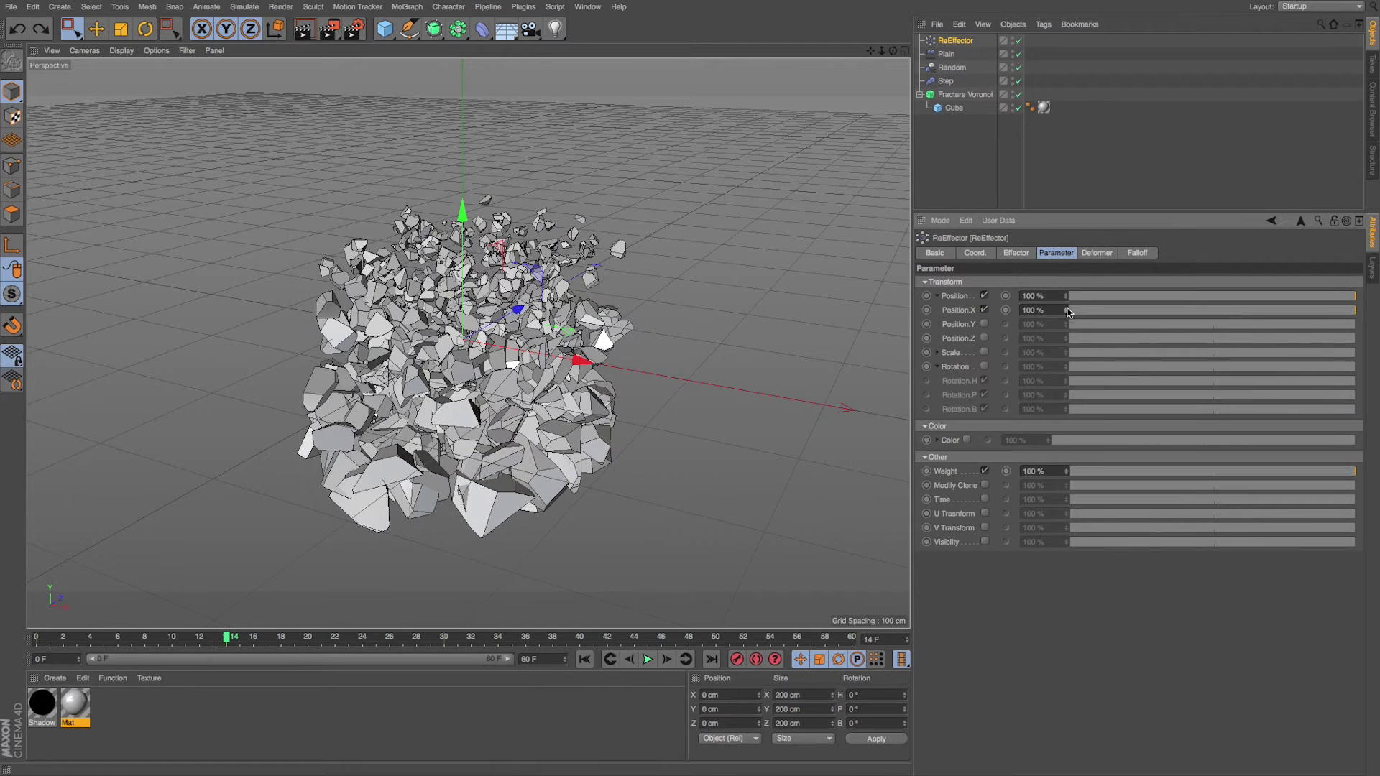
Step: Check the Step and Plain effectors, then show the ReEffector's strength and nested effectors
{"action": "left_click", "coordinate": [946, 81]}
{"action": "left_click", "coordinate": [946, 54]}
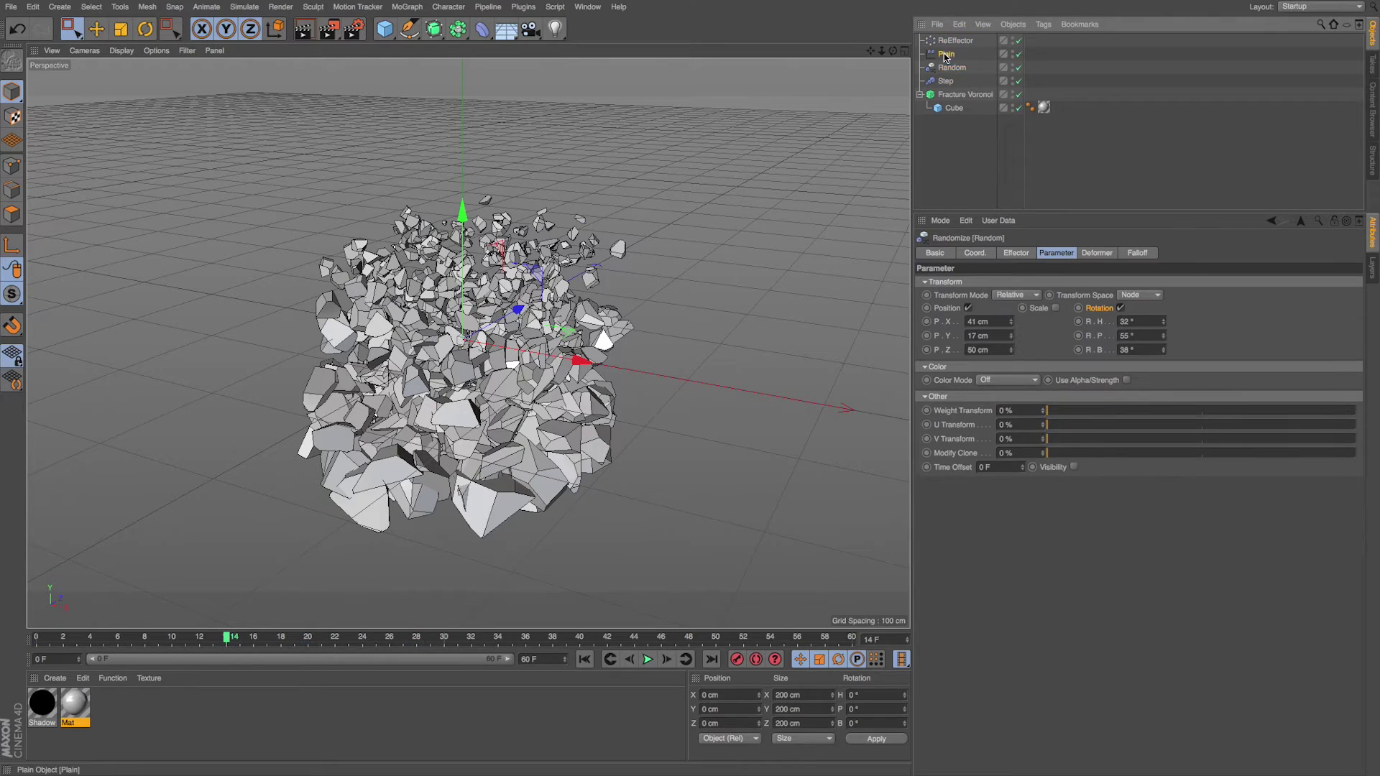
{"action": "left_click", "coordinate": [951, 41]}
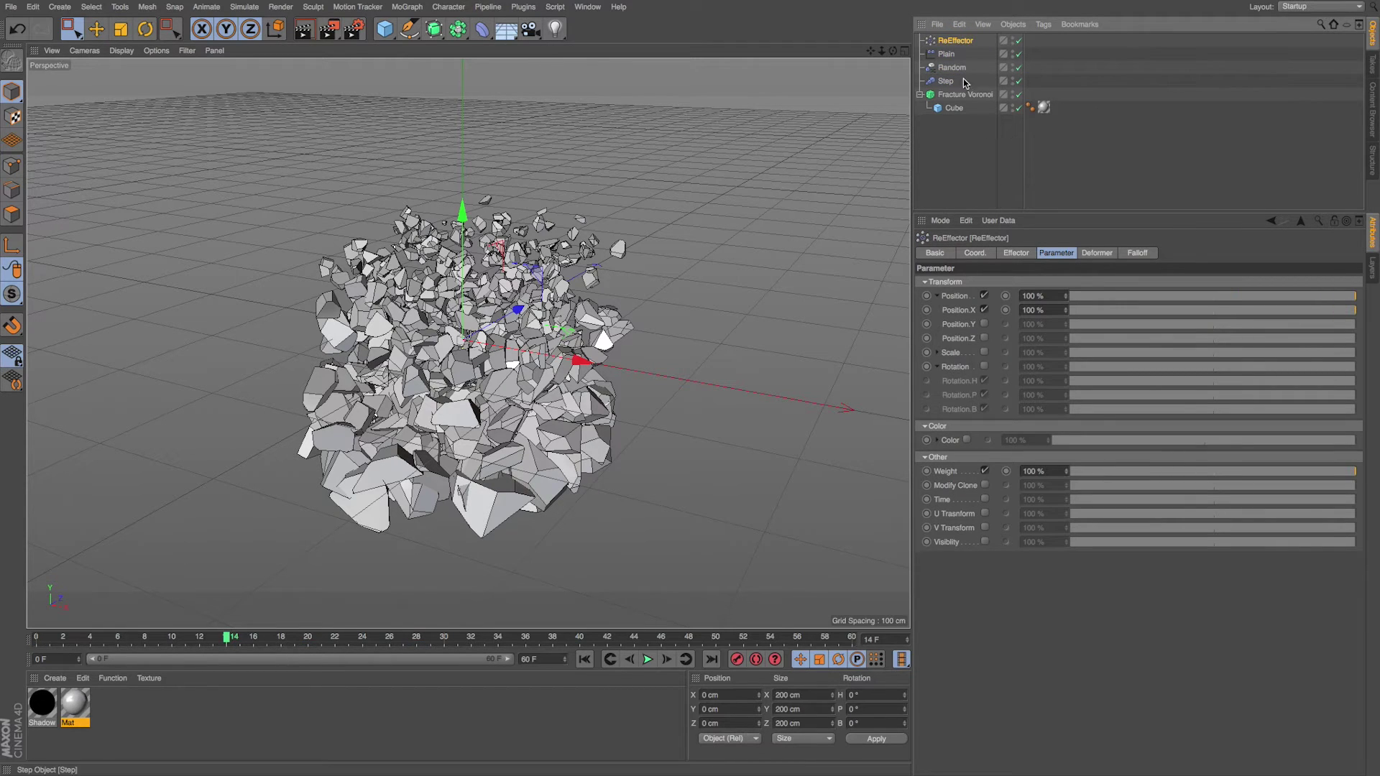
{"action": "left_click", "coordinate": [1016, 253]}
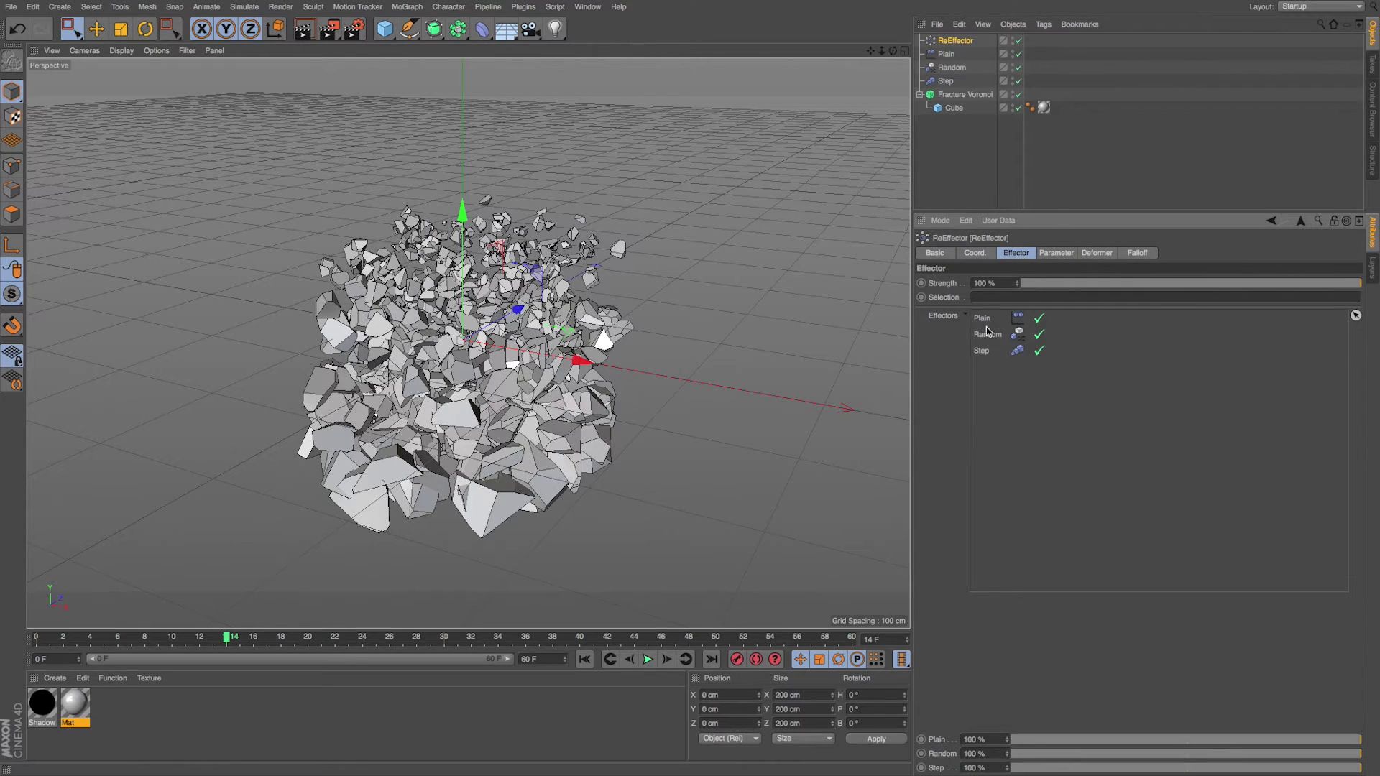
Step: Set Position.X influence to 76% and push ReEffector strength to about 629%, reframing the view
{"action": "left_click", "coordinate": [1055, 253]}
{"action": "mouse_move", "coordinate": [1351, 310]}
{"action": "left_mouse_down"}
{"action": "mouse_move", "coordinate": [1069, 311]}
{"action": "mouse_move", "coordinate": [1017, 257]}
{"action": "left_mouse_up"}
{"action": "left_click", "coordinate": [1017, 253]}
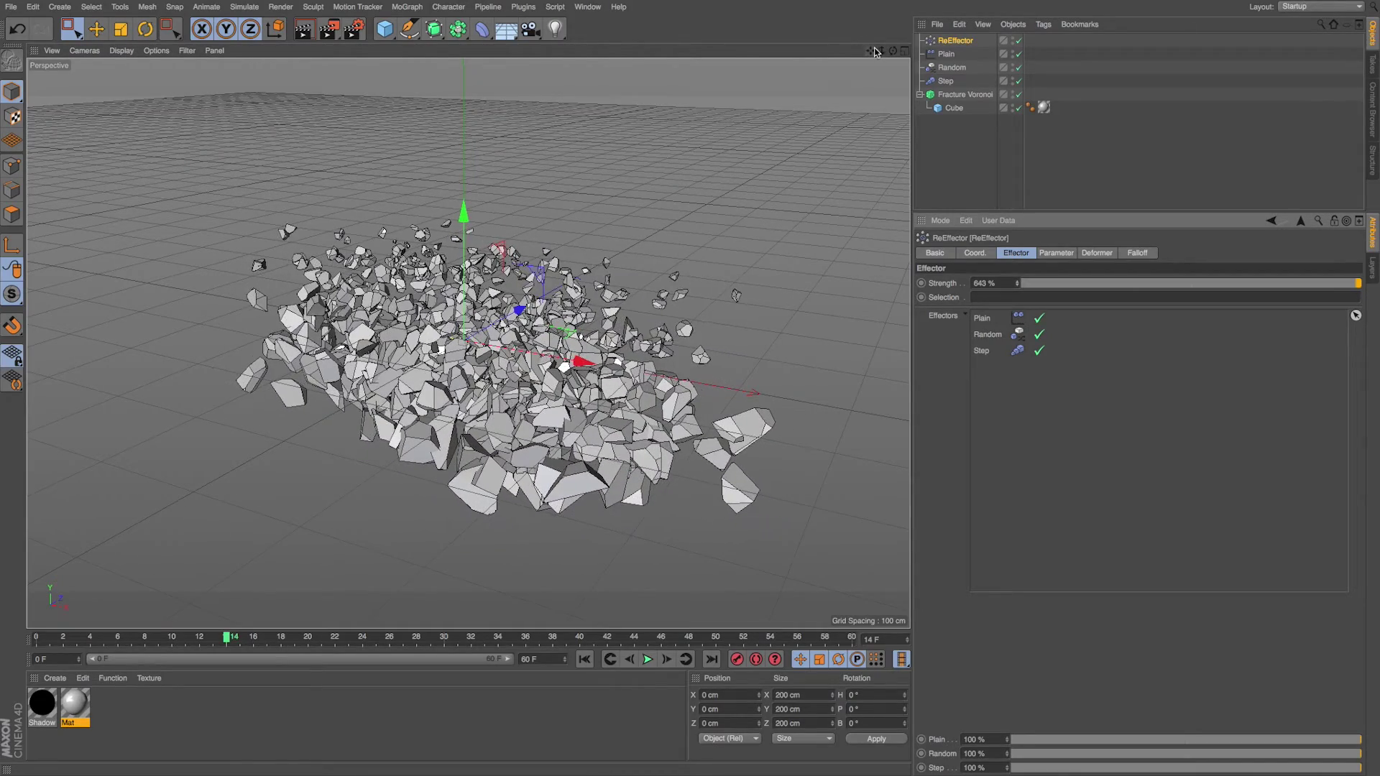
{"action": "left_click_drag", "start_coordinate": [882, 51], "coordinate": [777, 271]}
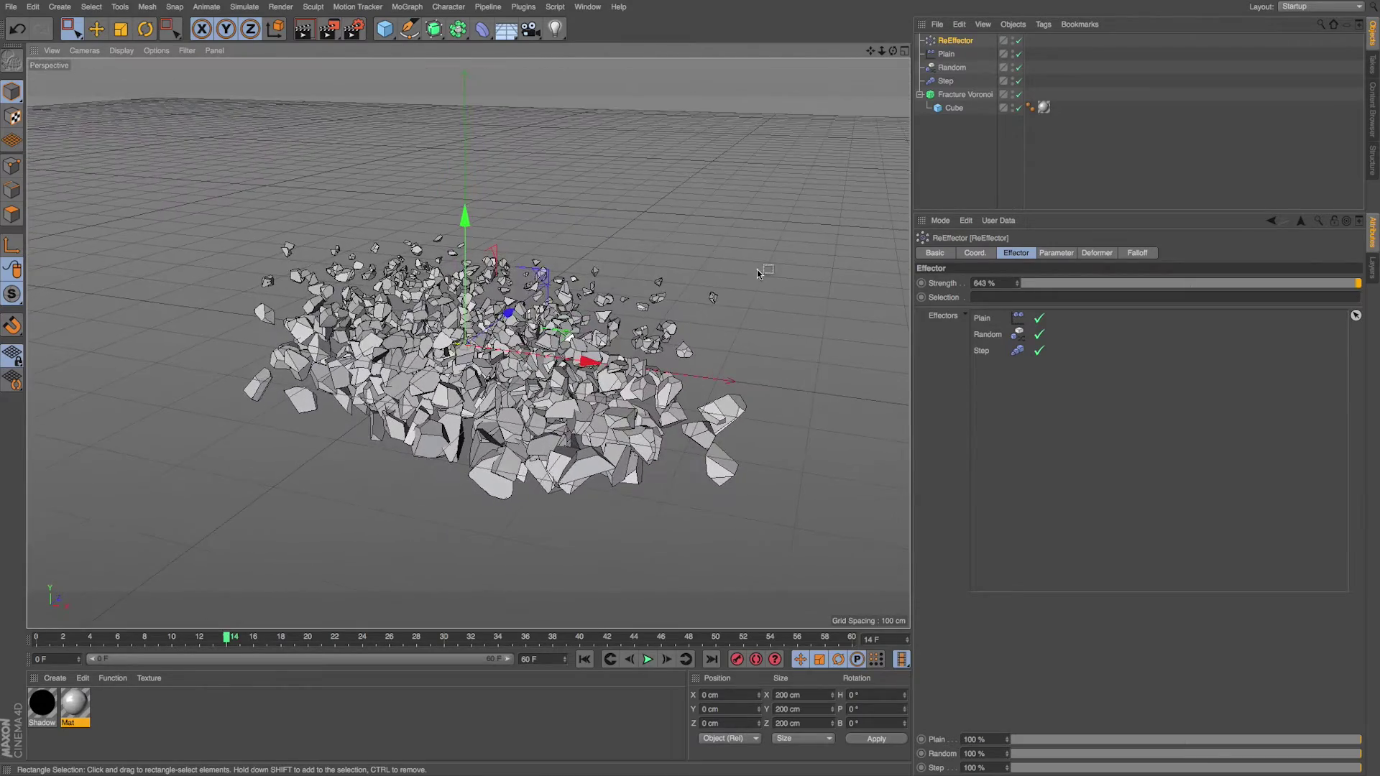
{"action": "scroll", "coordinate": [759, 273], "scroll_direction": "up", "scroll_amount": 2}
{"action": "scroll", "coordinate": [759, 276], "scroll_direction": "down", "scroll_amount": 1}
{"action": "left_click_drag", "start_coordinate": [866, 52], "coordinate": [875, 52]}
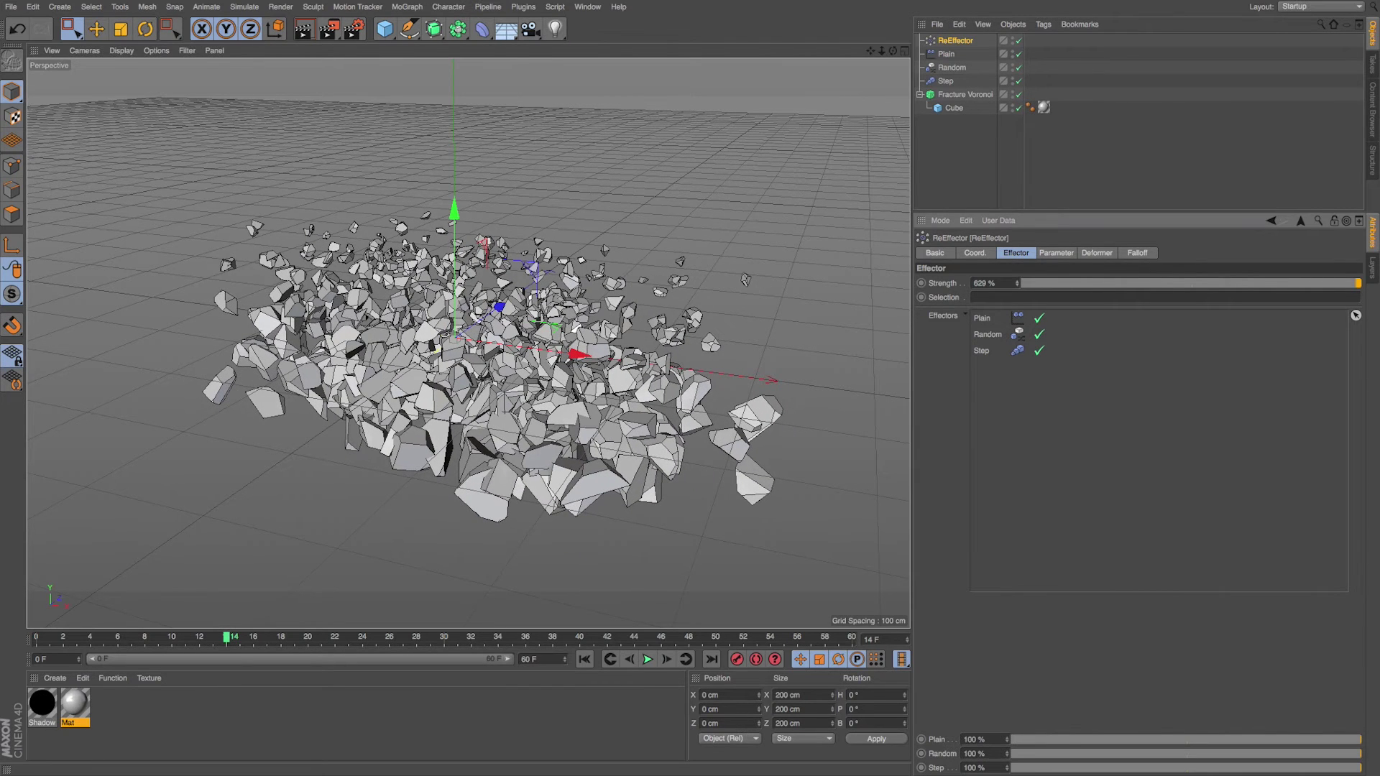
{"action": "left_click", "coordinate": [1053, 253]}
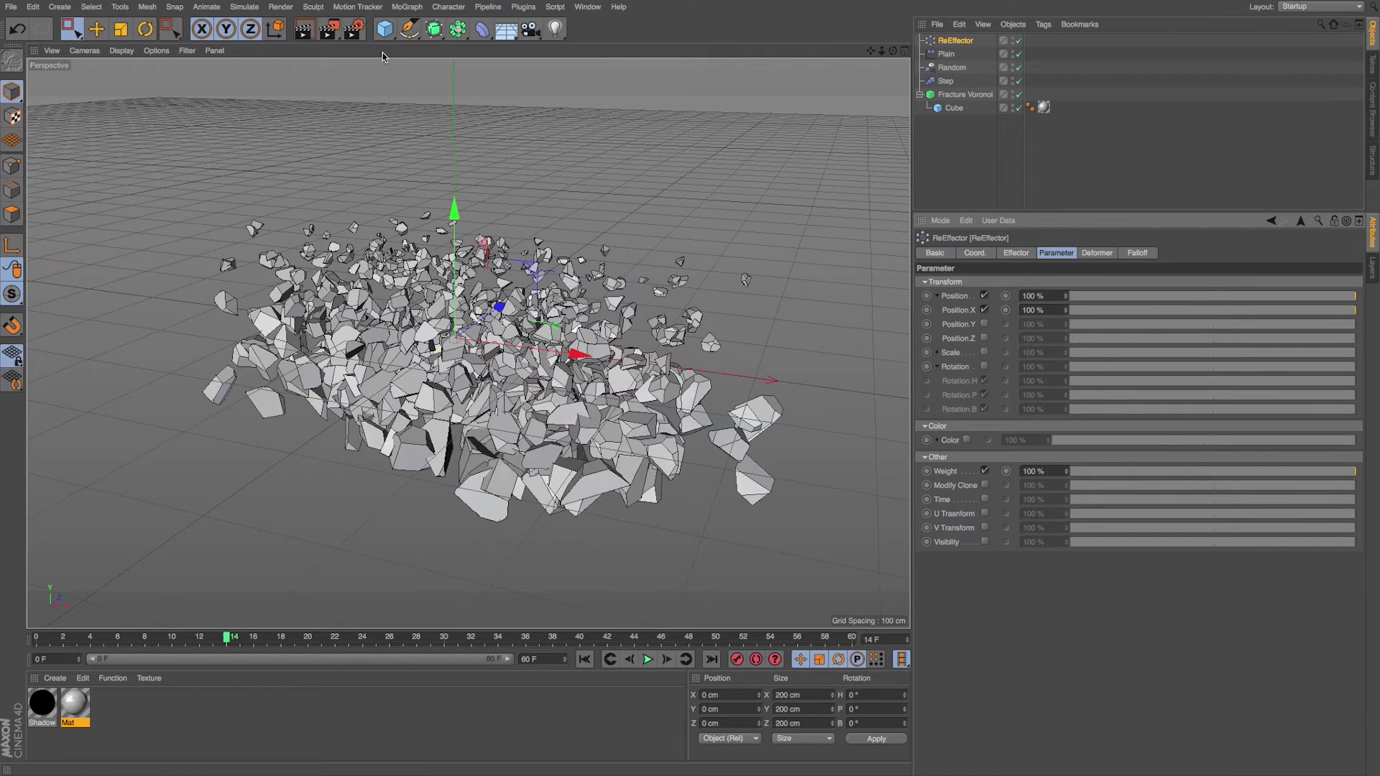
{"action": "left_click", "coordinate": [407, 7]}
{"action": "mouse_move", "coordinate": [489, 32]}
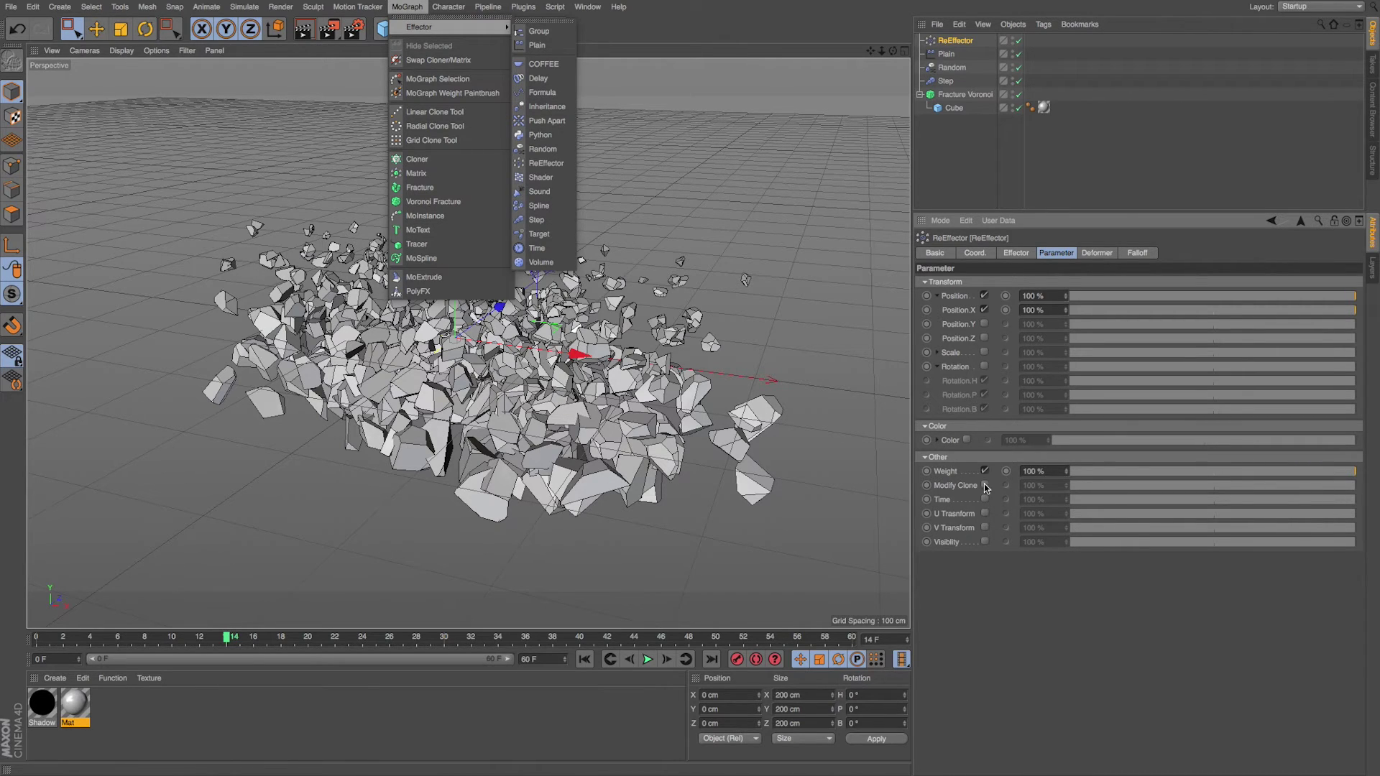
{"action": "left_click", "coordinate": [961, 174]}
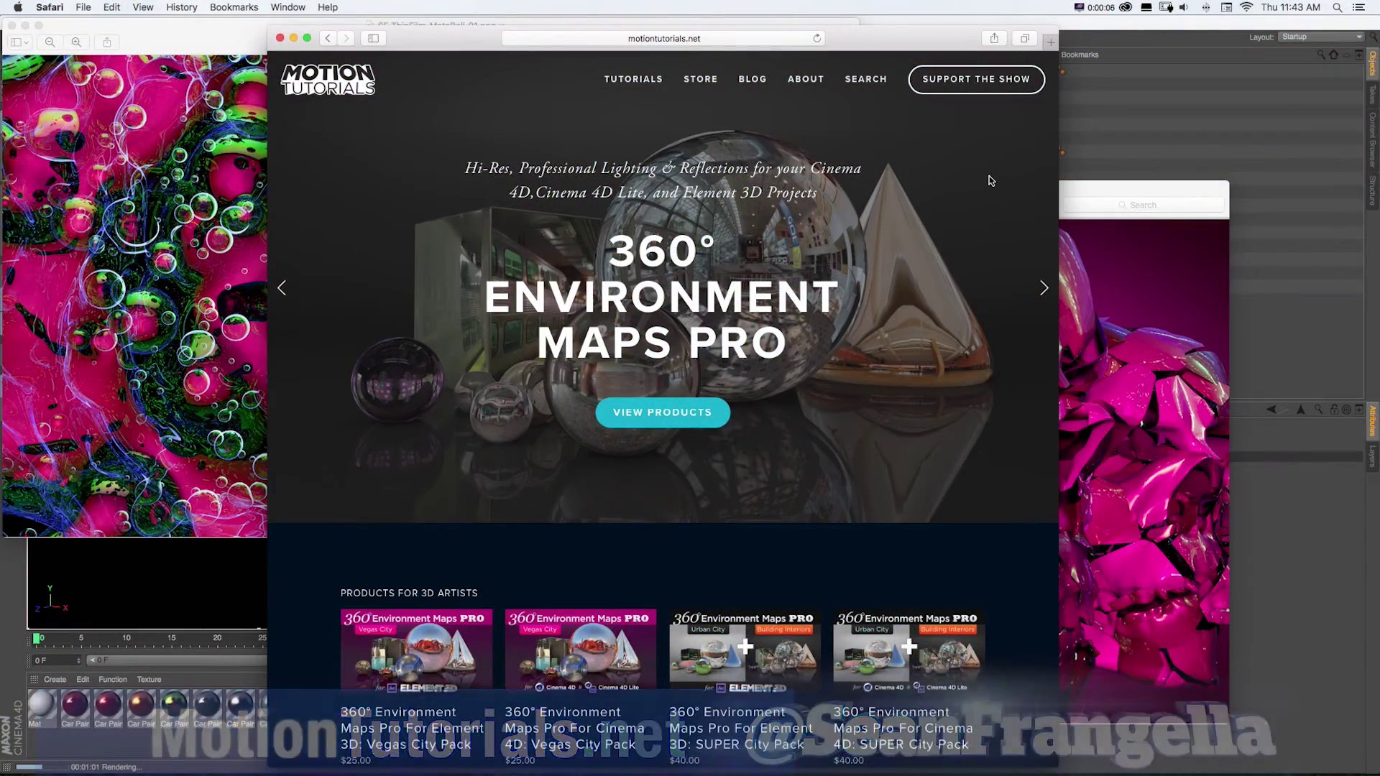
Step: Open the store's product listing, scroll the Environment Maps Pro grid, and open the ULTRA Bundle
{"action": "left_click", "coordinate": [636, 413]}
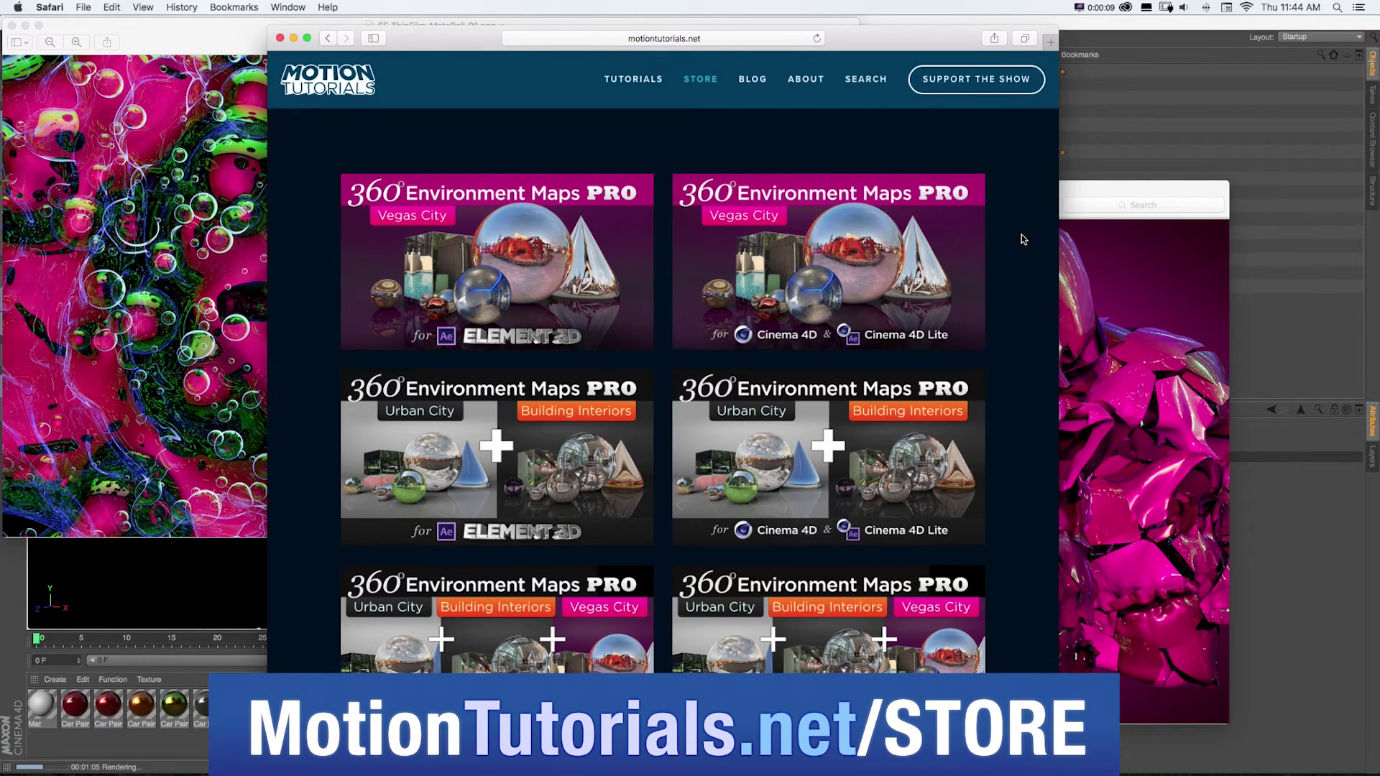
{"action": "scroll", "coordinate": [676, 218], "scroll_direction": "down", "scroll_amount": 2}
{"action": "scroll", "coordinate": [647, 216], "scroll_direction": "down", "scroll_amount": 1}
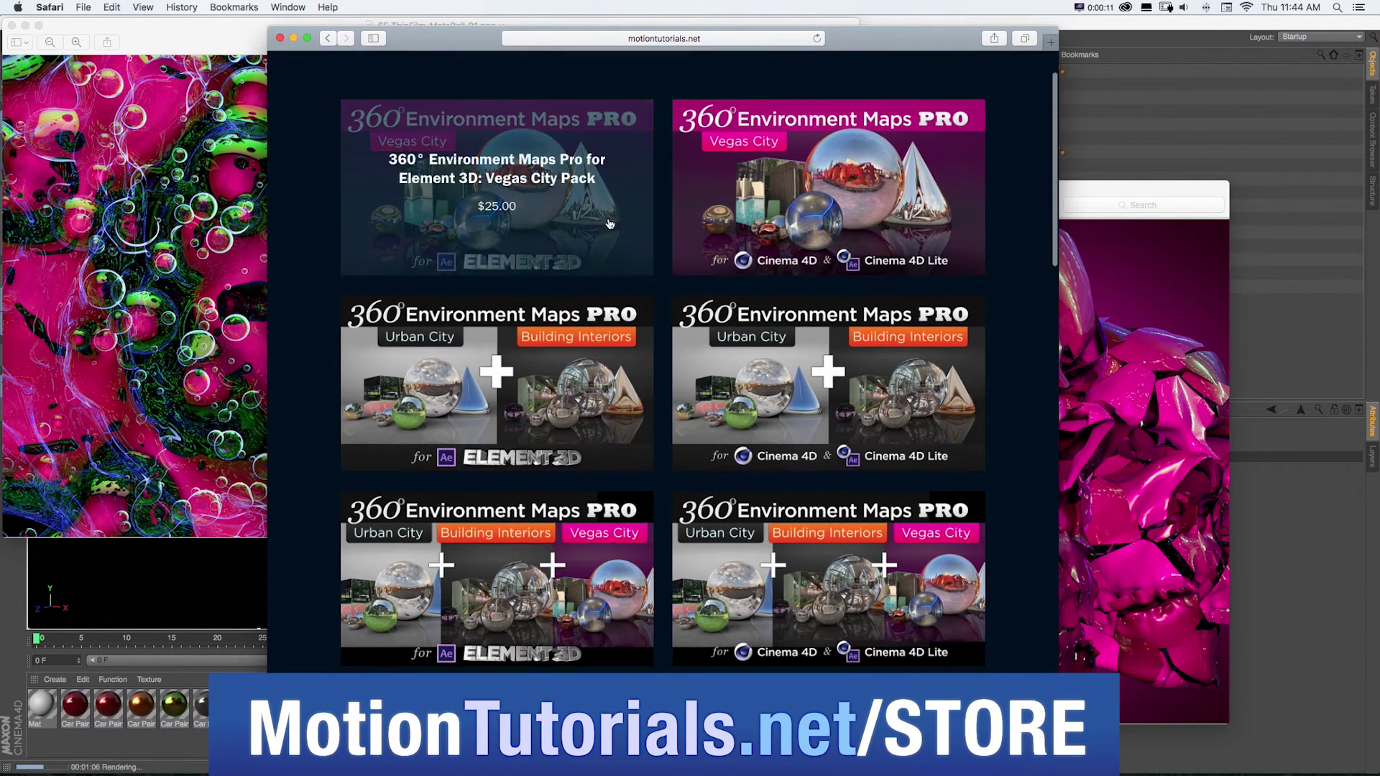
{"action": "scroll", "coordinate": [781, 403], "scroll_direction": "down", "scroll_amount": 10}
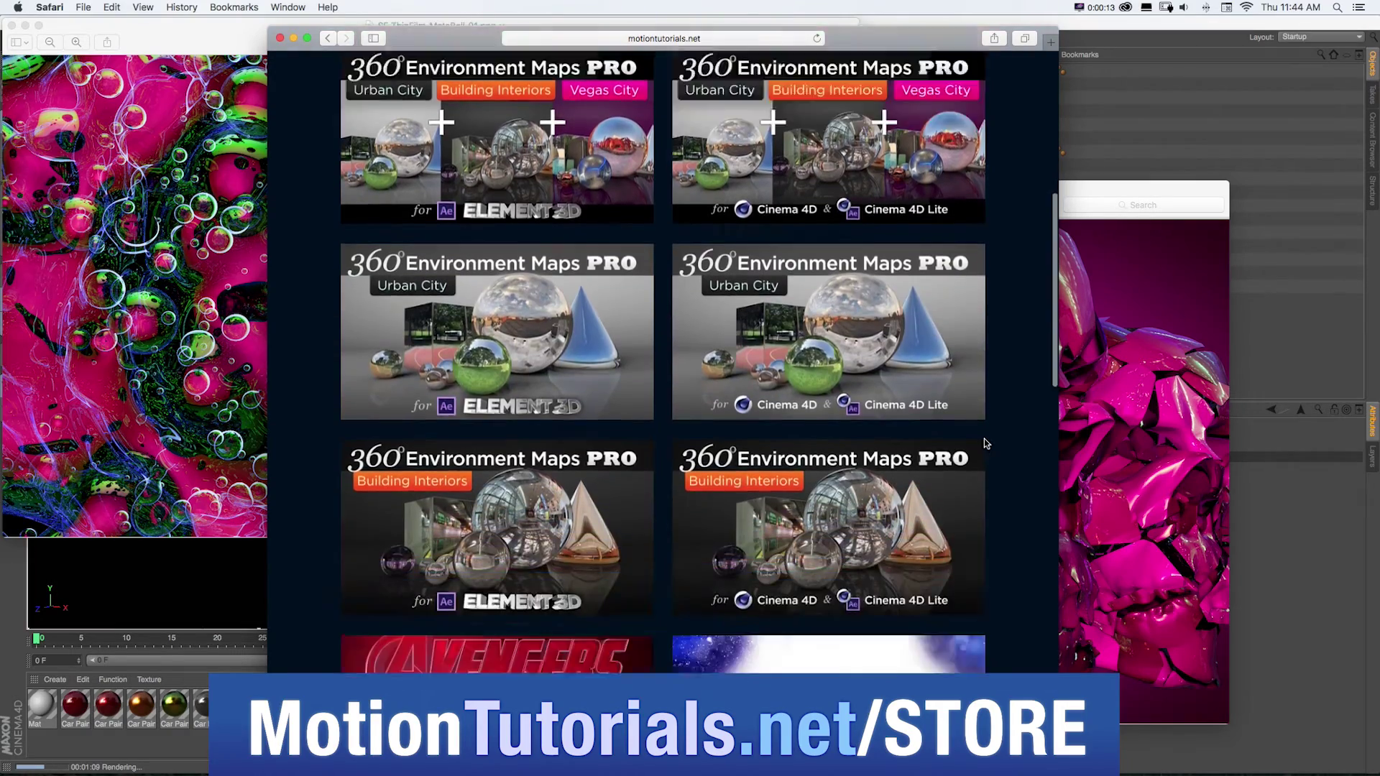
{"action": "scroll", "coordinate": [1020, 437], "scroll_direction": "down", "scroll_amount": 5}
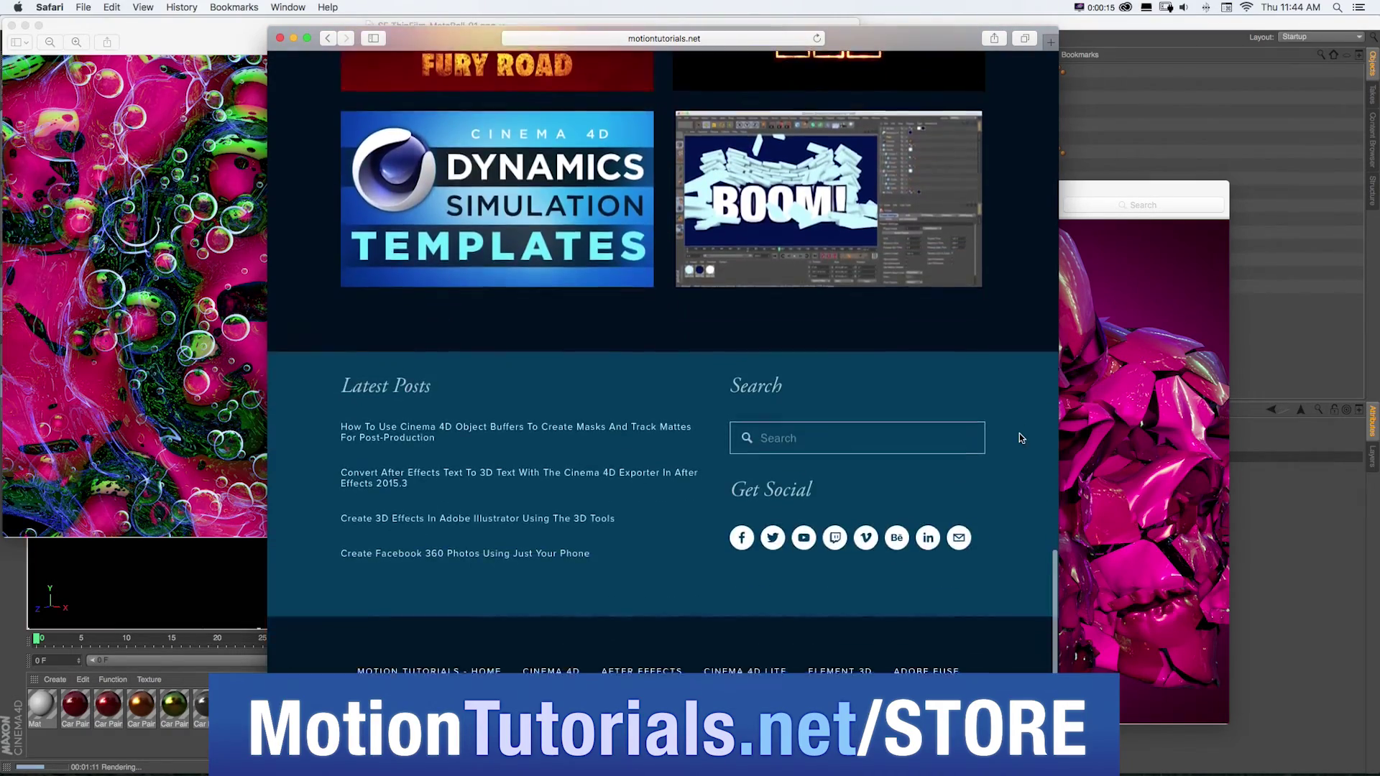
{"action": "scroll", "coordinate": [1020, 433], "scroll_direction": "up", "scroll_amount": 10}
{"action": "scroll", "coordinate": [1021, 436], "scroll_direction": "up", "scroll_amount": 3}
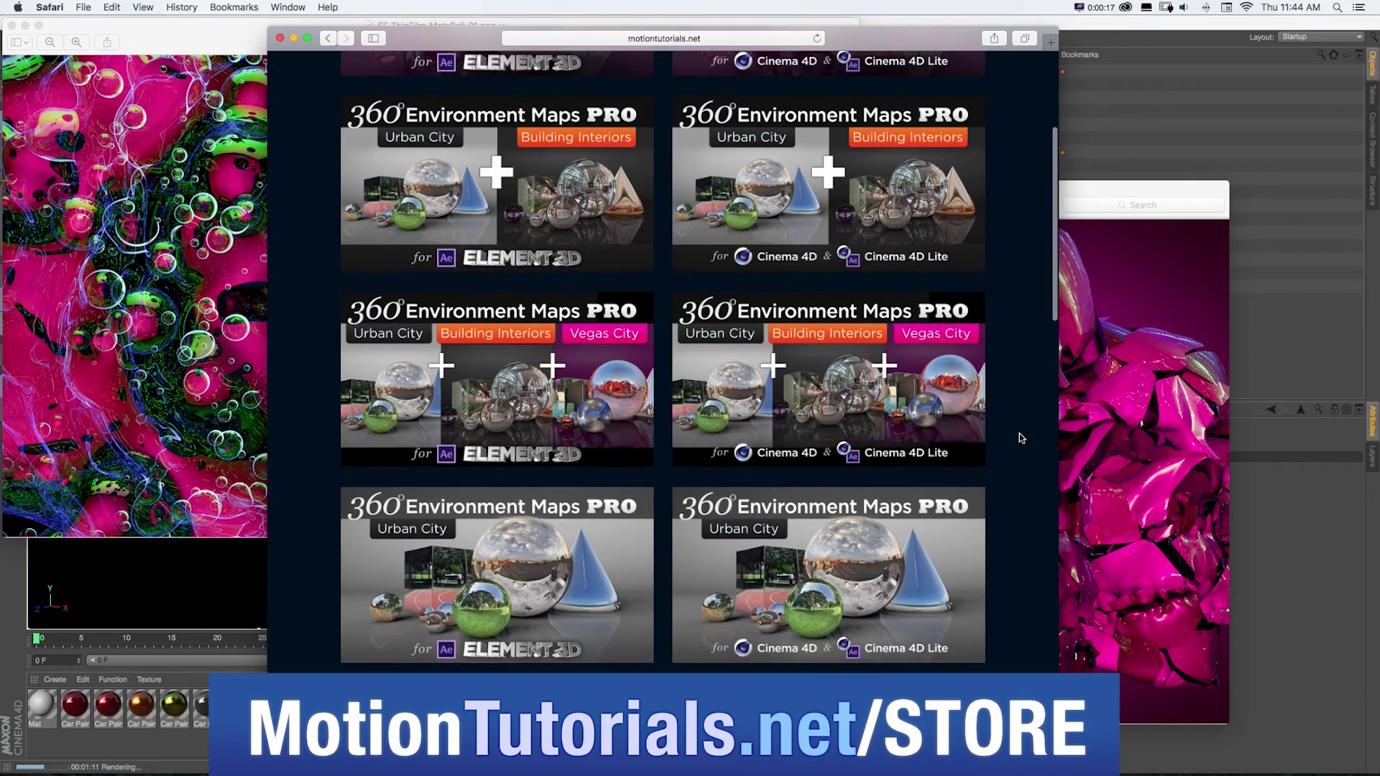
{"action": "left_click", "coordinate": [753, 382]}
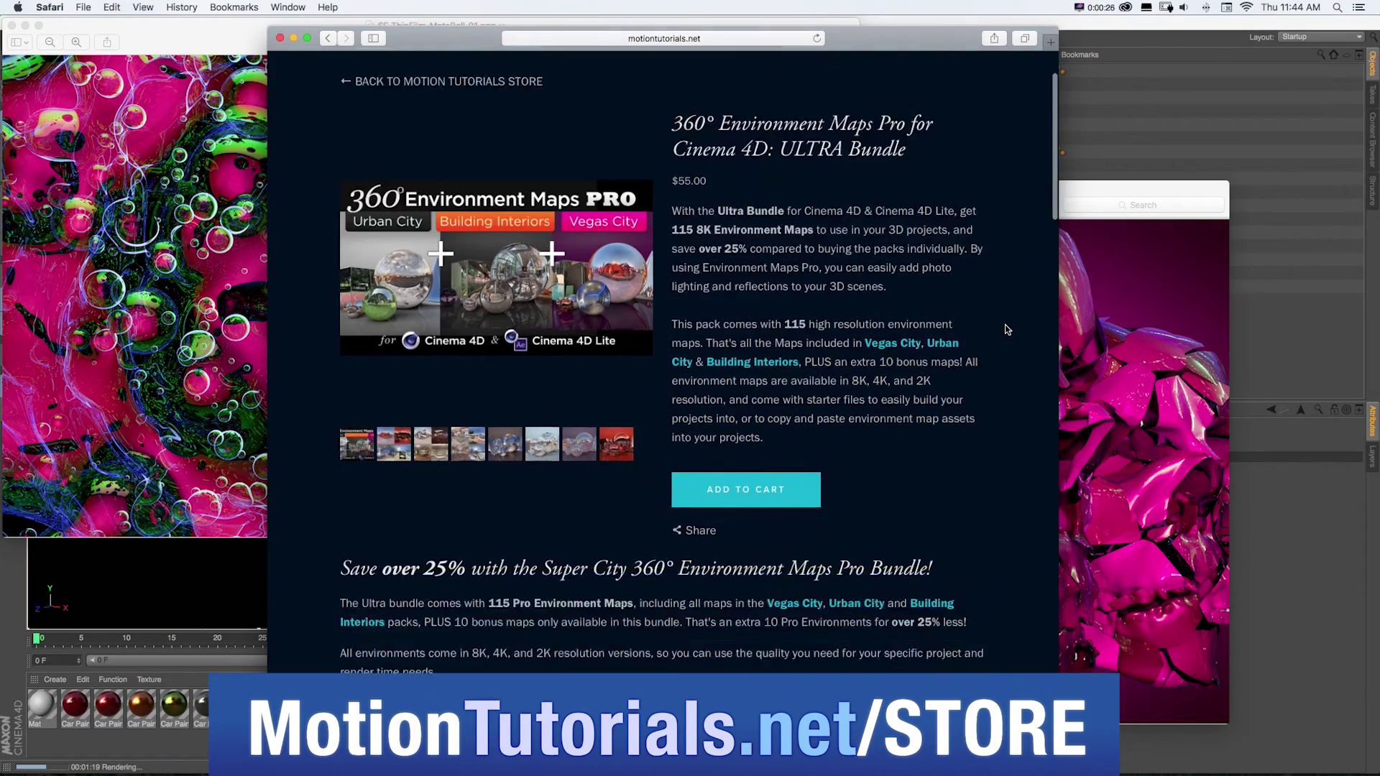
Step: Step through the ULTRA Bundle's panorama preview carousel until the outdoor scenes appear
{"action": "scroll", "coordinate": [1007, 329], "scroll_direction": "down", "scroll_amount": 10}
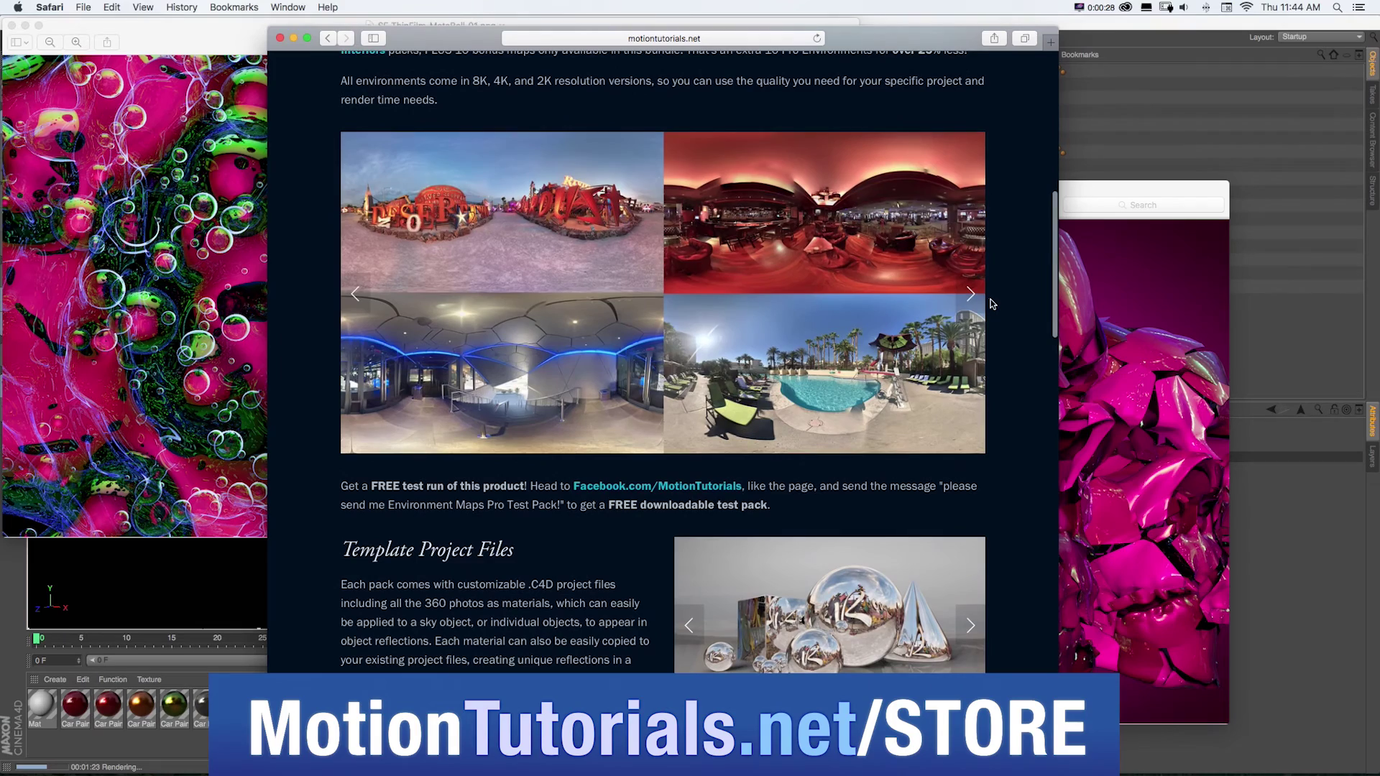
{"action": "left_click", "coordinate": [975, 302]}
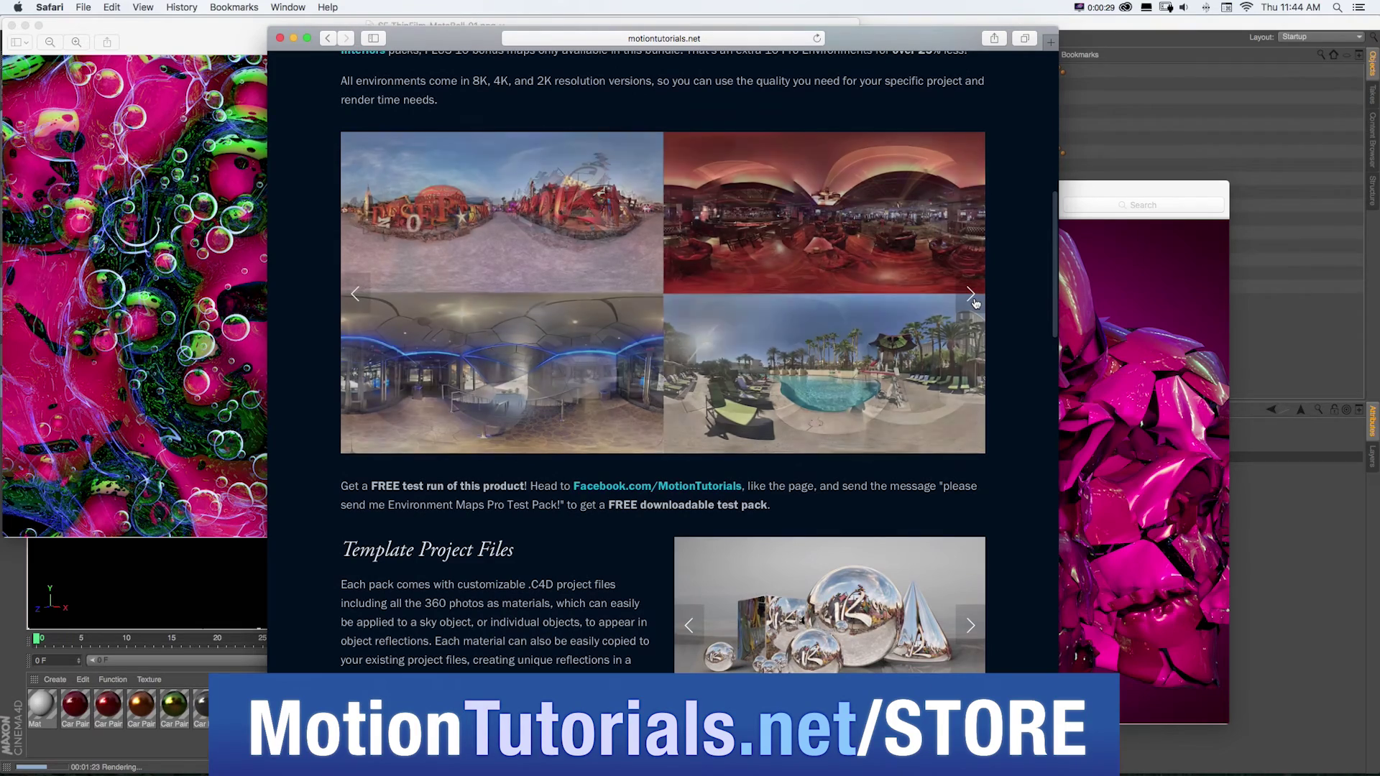
{"action": "left_click", "coordinate": [975, 302]}
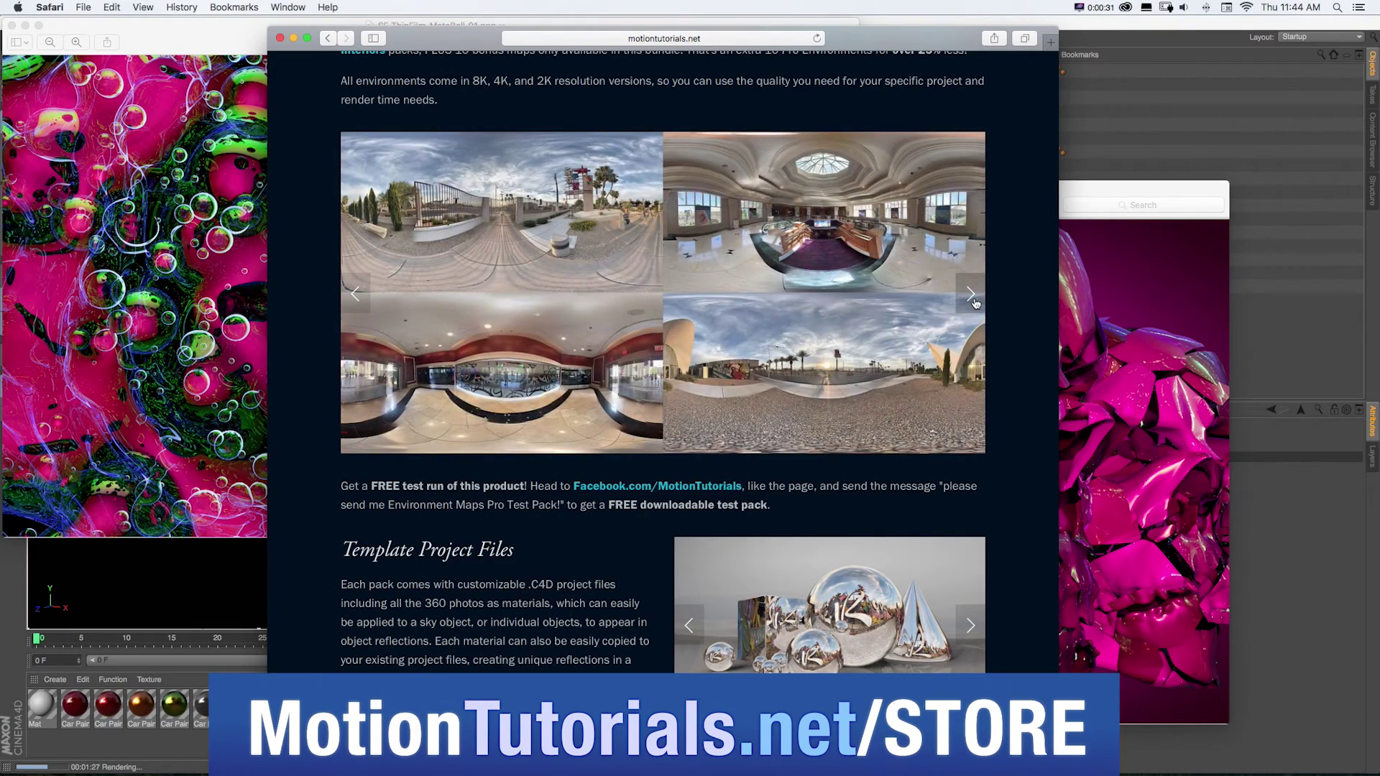
{"action": "left_click", "coordinate": [975, 302]}
{"action": "left_click", "coordinate": [974, 302]}
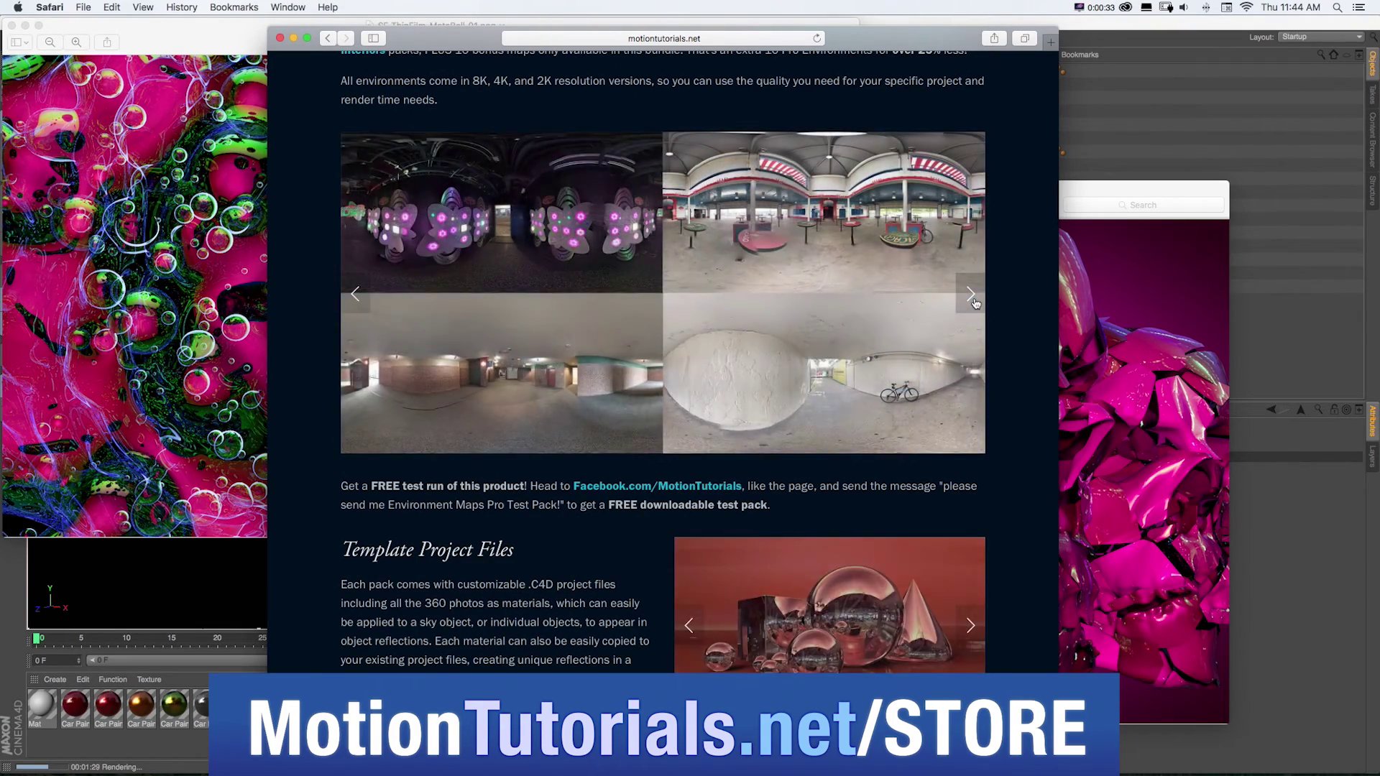
{"action": "left_click", "coordinate": [975, 302]}
{"action": "left_click", "coordinate": [975, 302]}
Step: Browse the Template Project Files images, then scroll back to the top of the page
{"action": "scroll", "coordinate": [973, 287], "scroll_direction": "down", "scroll_amount": 8}
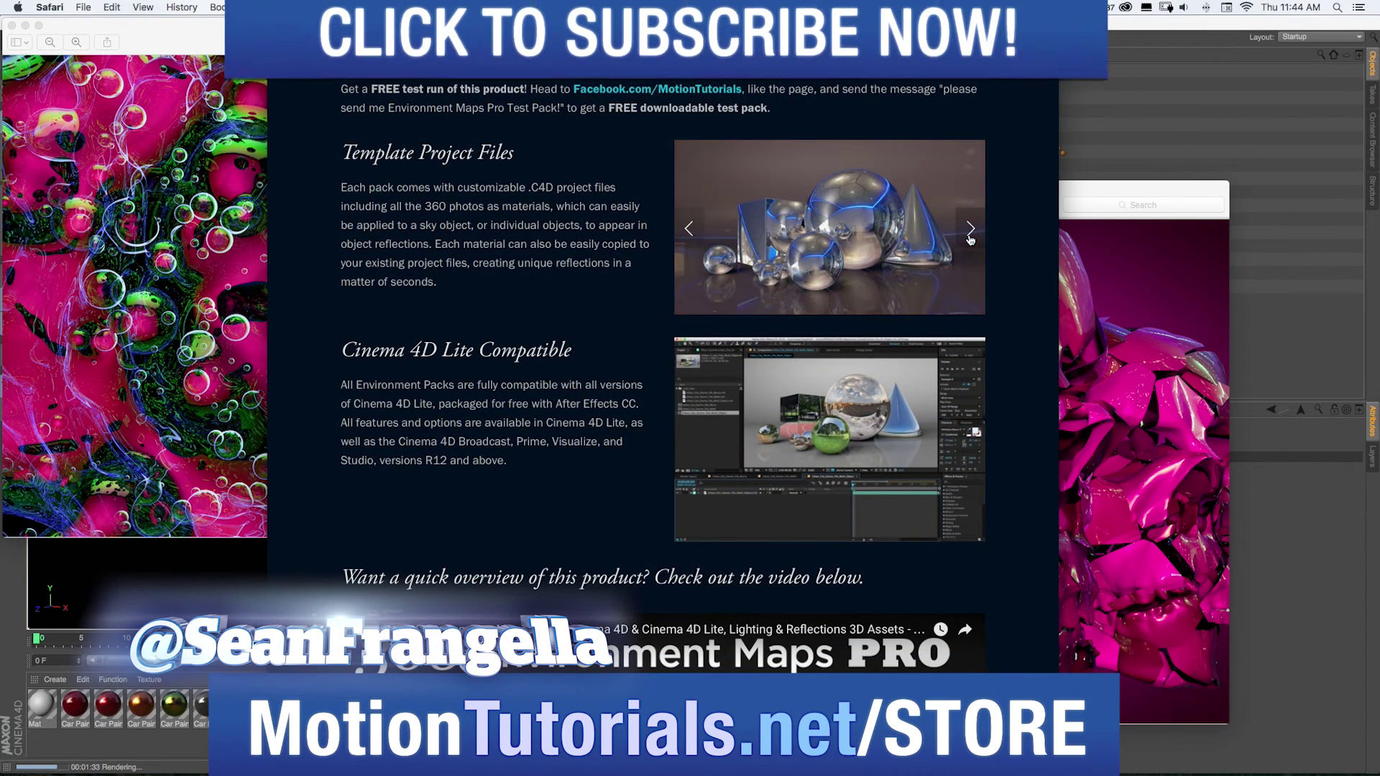
{"action": "left_click", "coordinate": [971, 237]}
{"action": "left_click", "coordinate": [971, 234]}
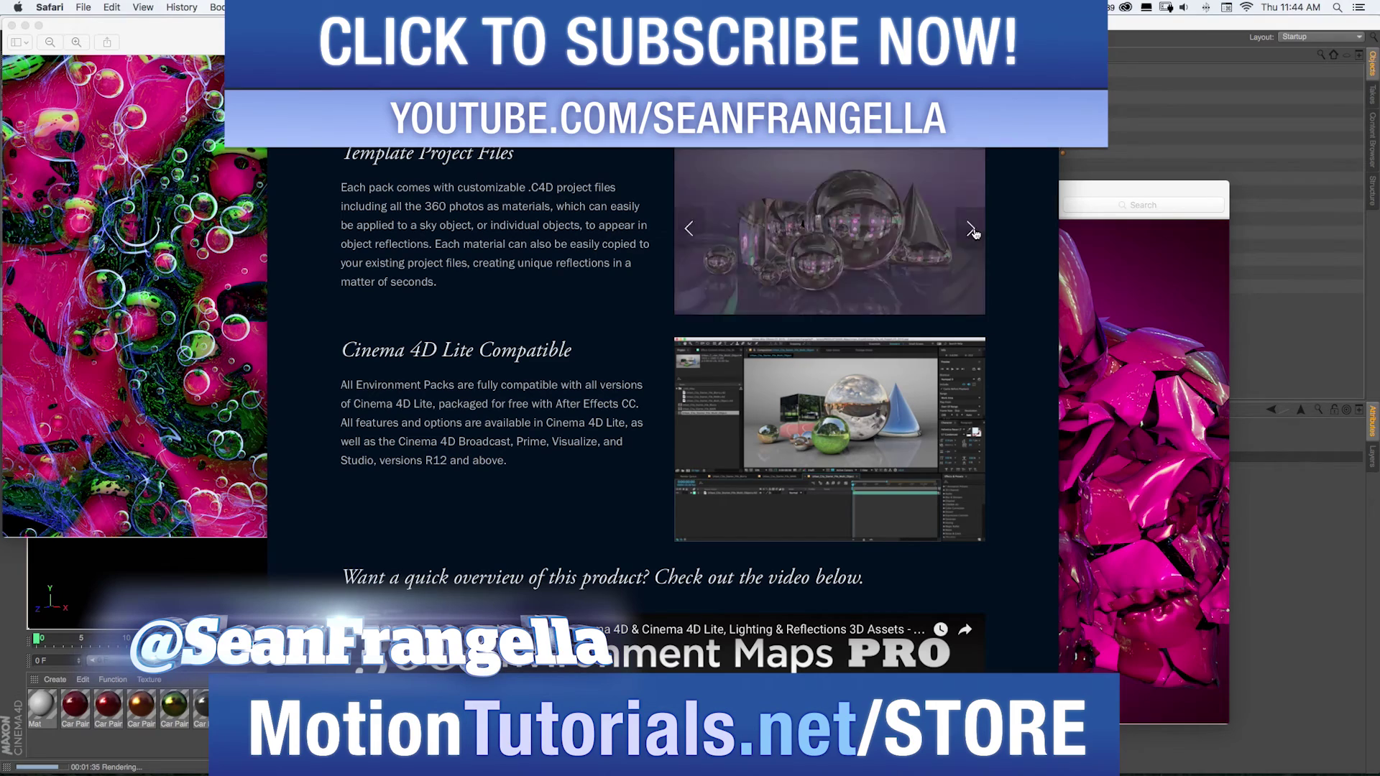
{"action": "scroll", "coordinate": [985, 236], "scroll_direction": "down", "scroll_amount": 10}
{"action": "scroll", "coordinate": [993, 238], "scroll_direction": "down", "scroll_amount": 11}
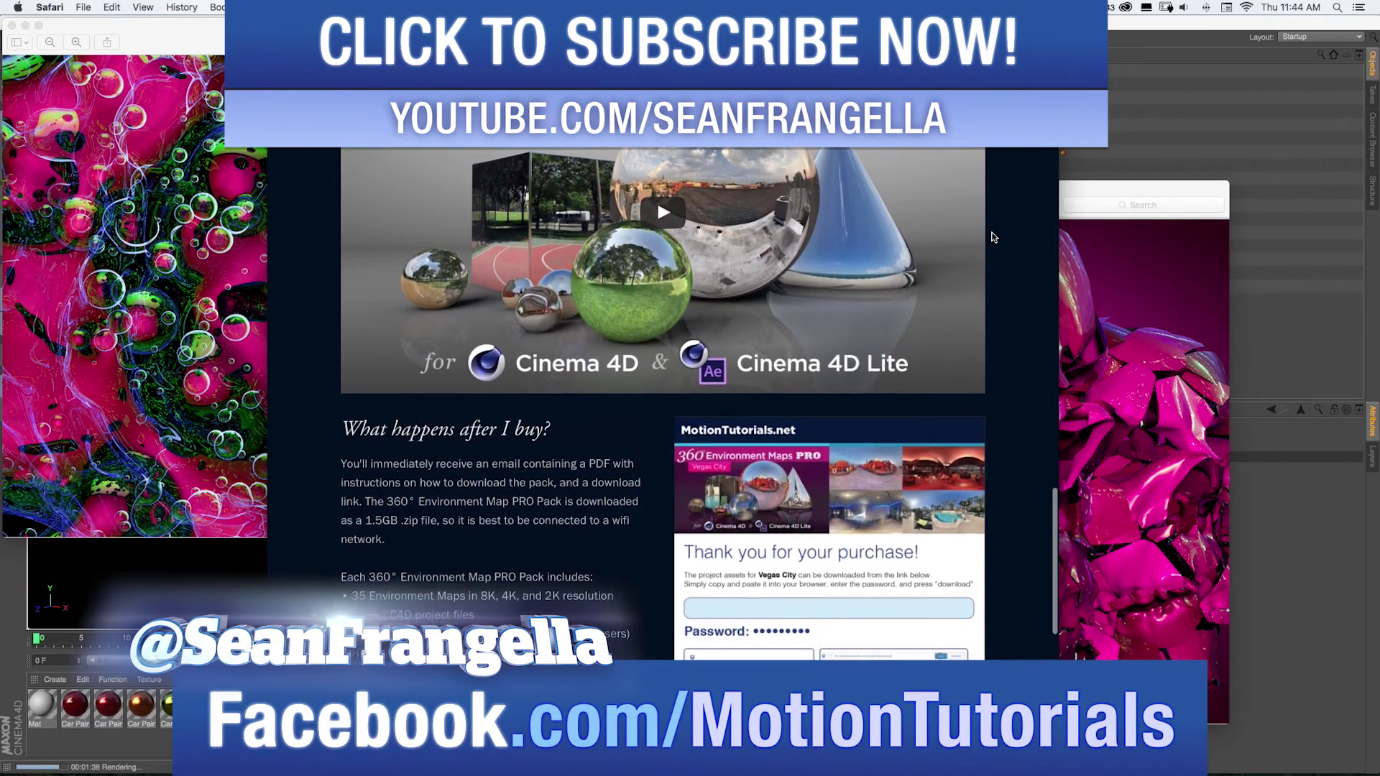
{"action": "scroll", "coordinate": [992, 237], "scroll_direction": "up", "scroll_amount": 15}
{"action": "scroll", "coordinate": [993, 237], "scroll_direction": "up", "scroll_amount": 20}
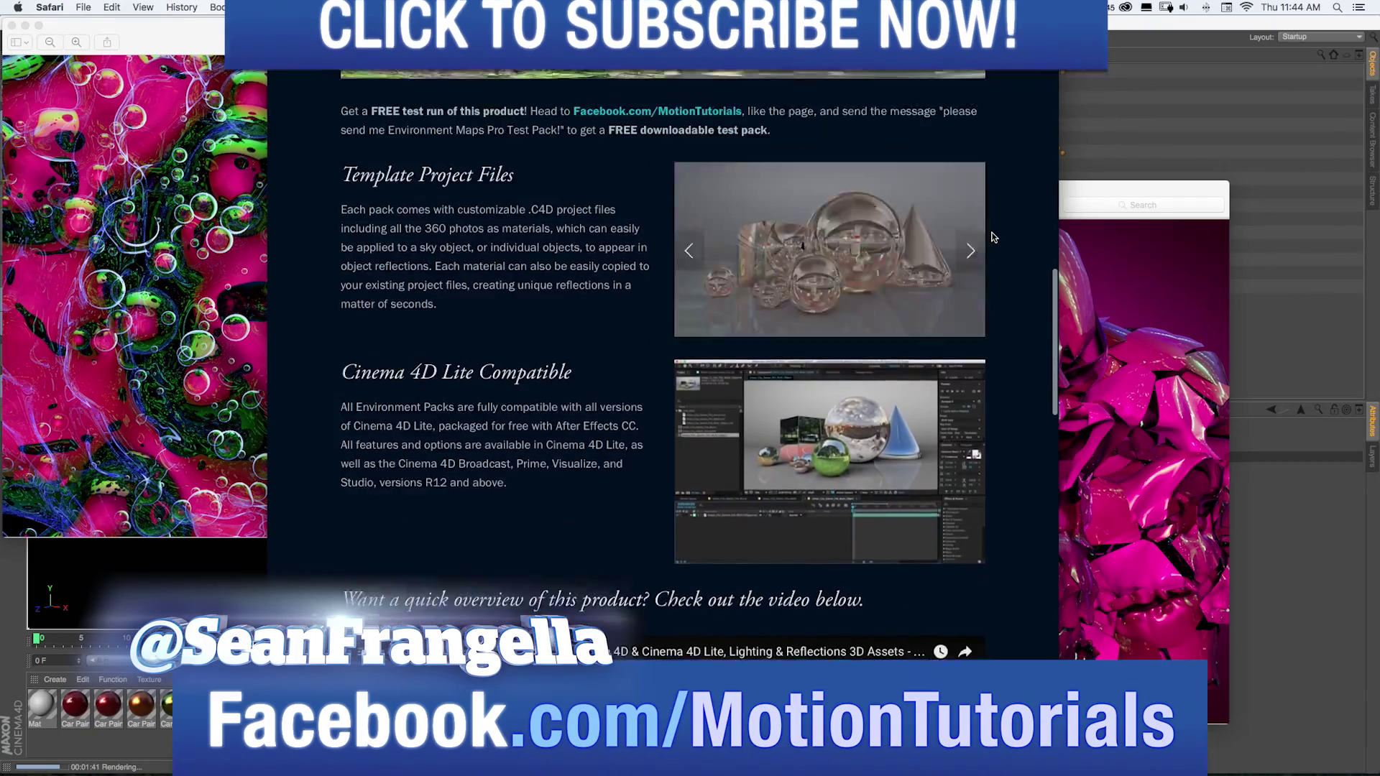
{"action": "scroll", "coordinate": [992, 237], "scroll_direction": "up", "scroll_amount": 3}
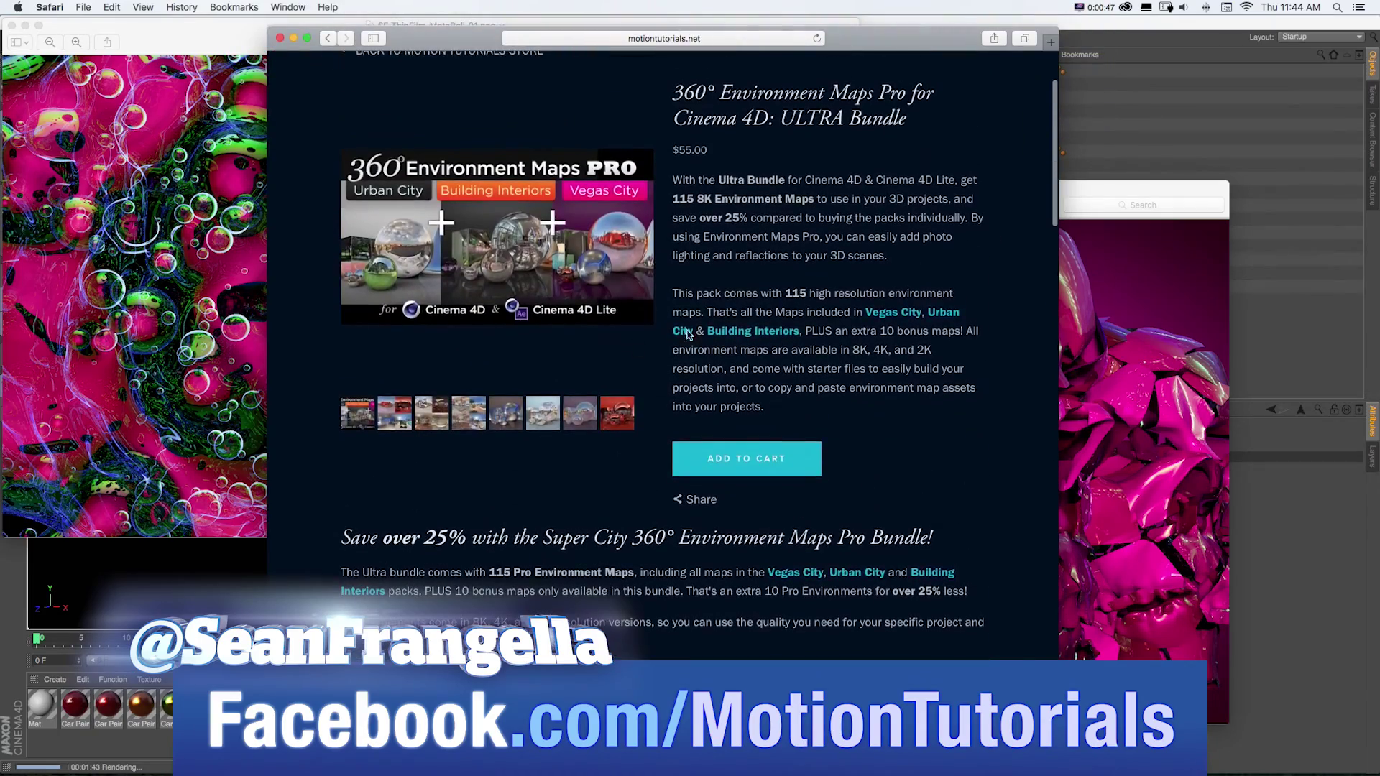